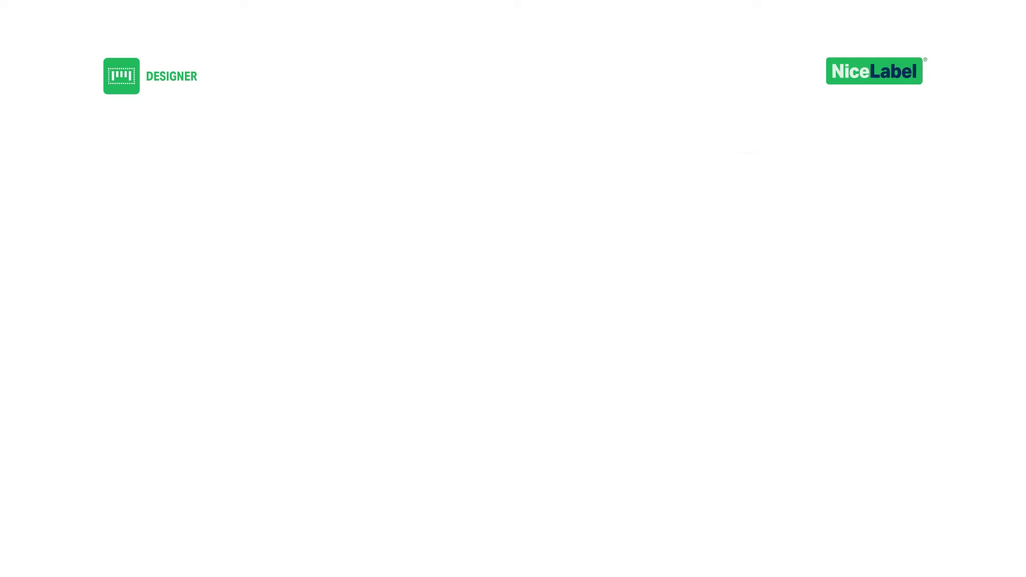
Look through the printer driver's Operation Mode, Graphic Options and Custom Commands settings
click(314, 198)
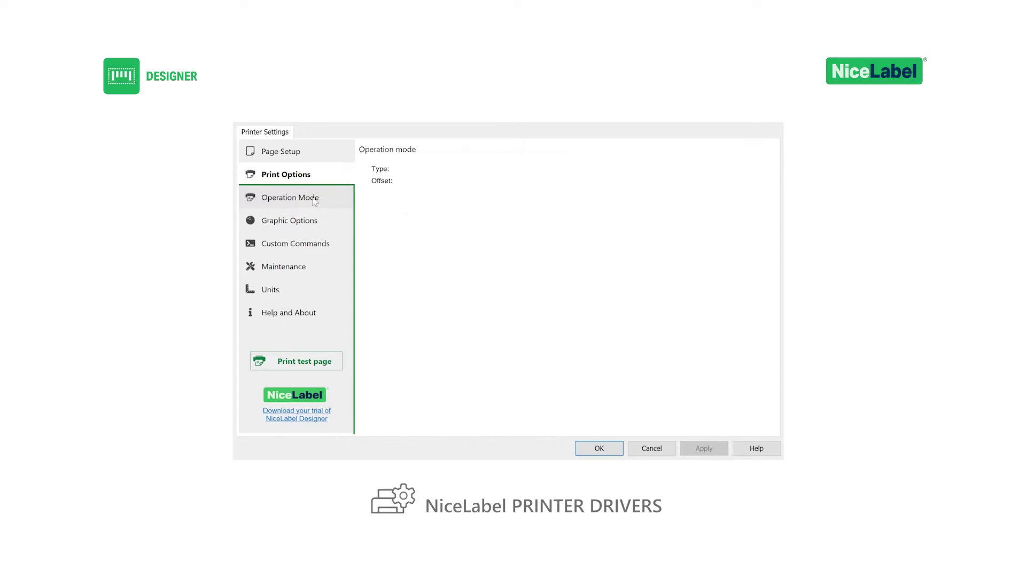
click(316, 225)
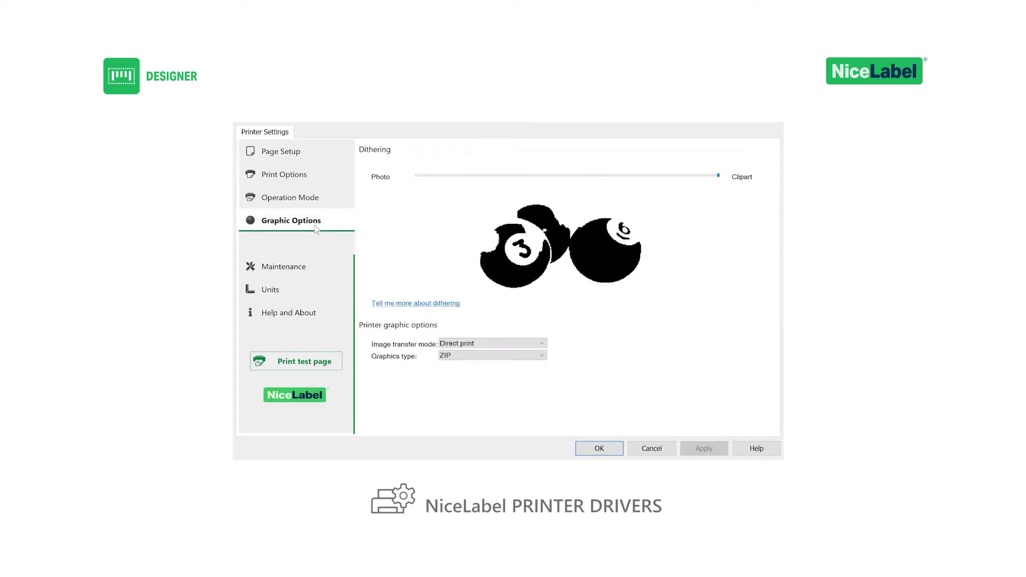
click(312, 247)
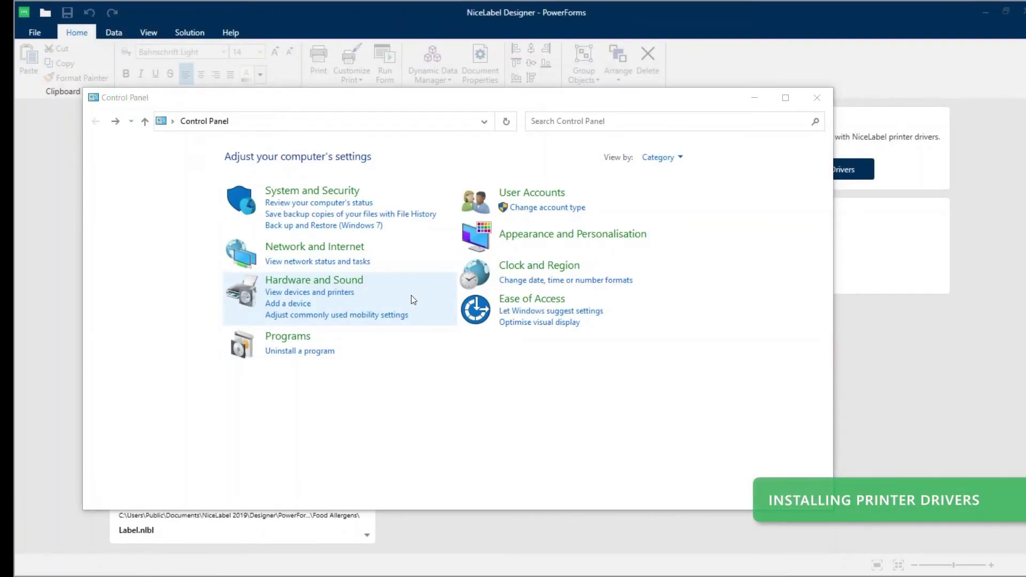
View the computer's installed devices and printers in the Control Panel, then minimize that window
click(342, 293)
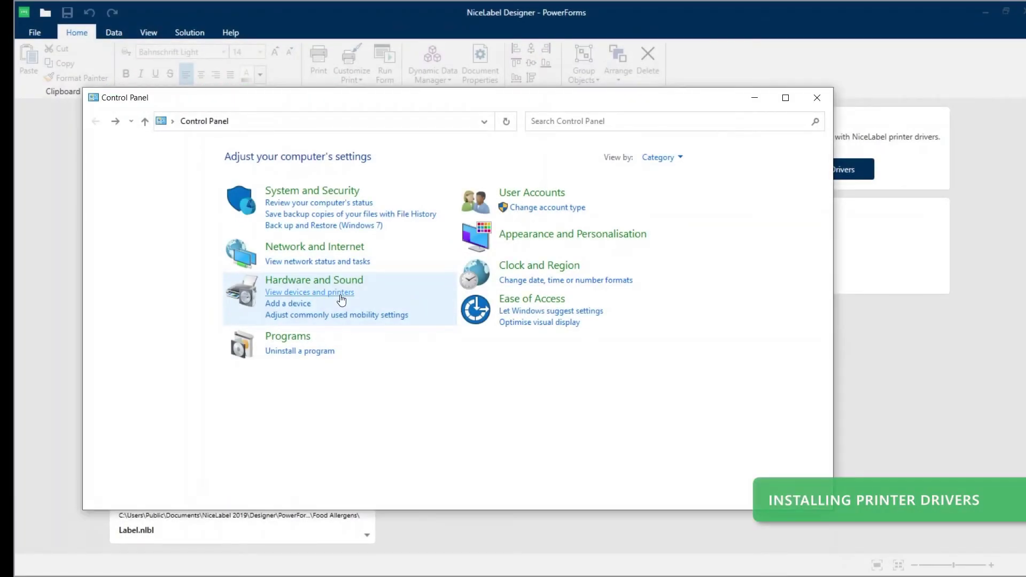
scroll(342, 299, down, 5)
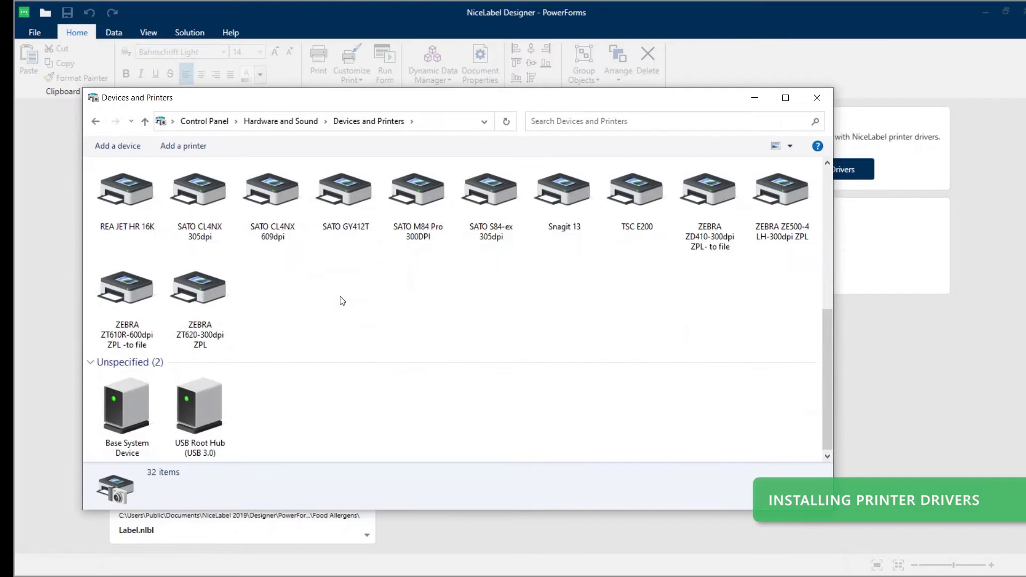
scroll(342, 301, up, 5)
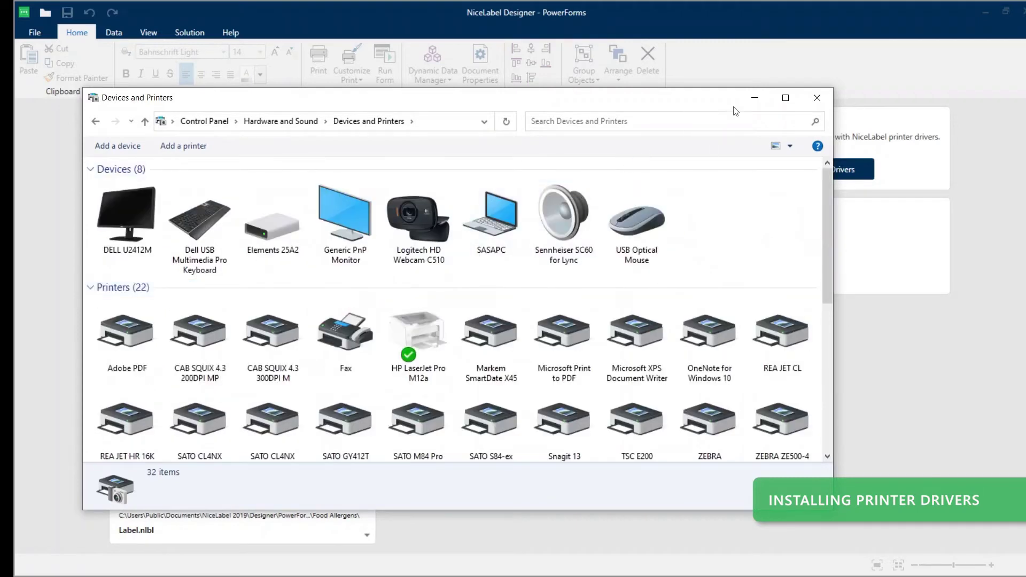
click(751, 103)
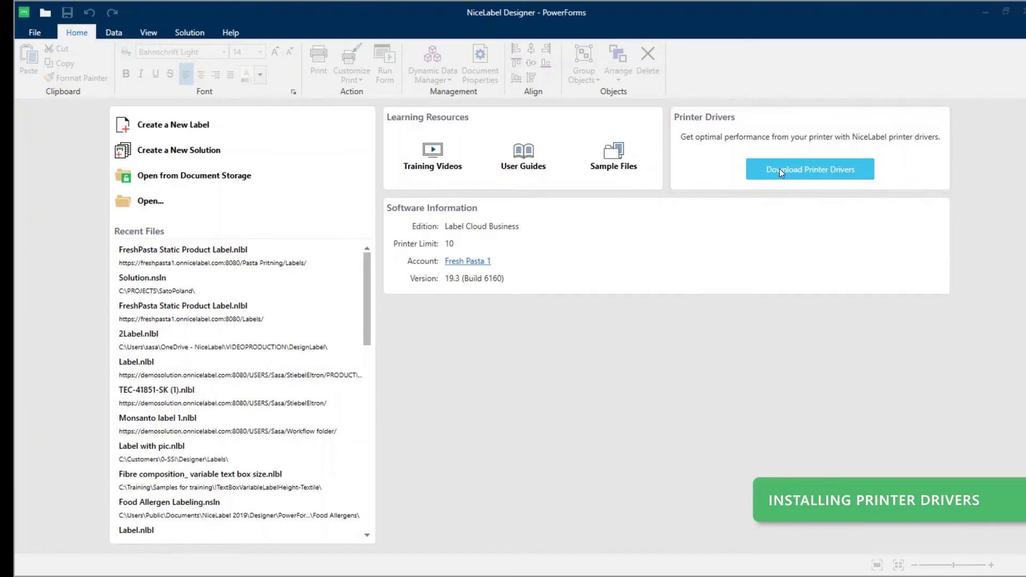
Go to the NiceLabel printer driver download page and select ZEBRA as the printer brand
click(779, 170)
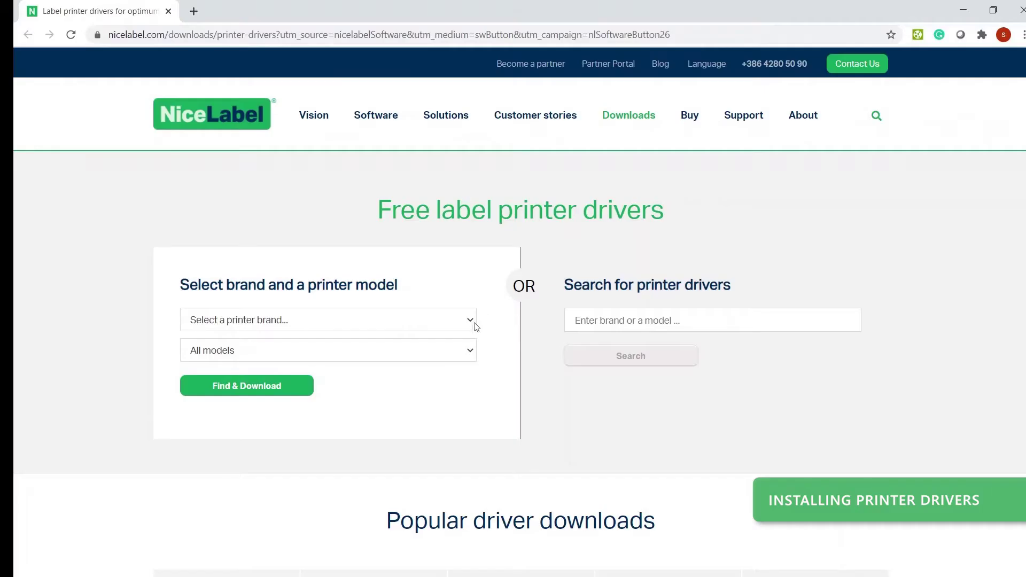
click(471, 321)
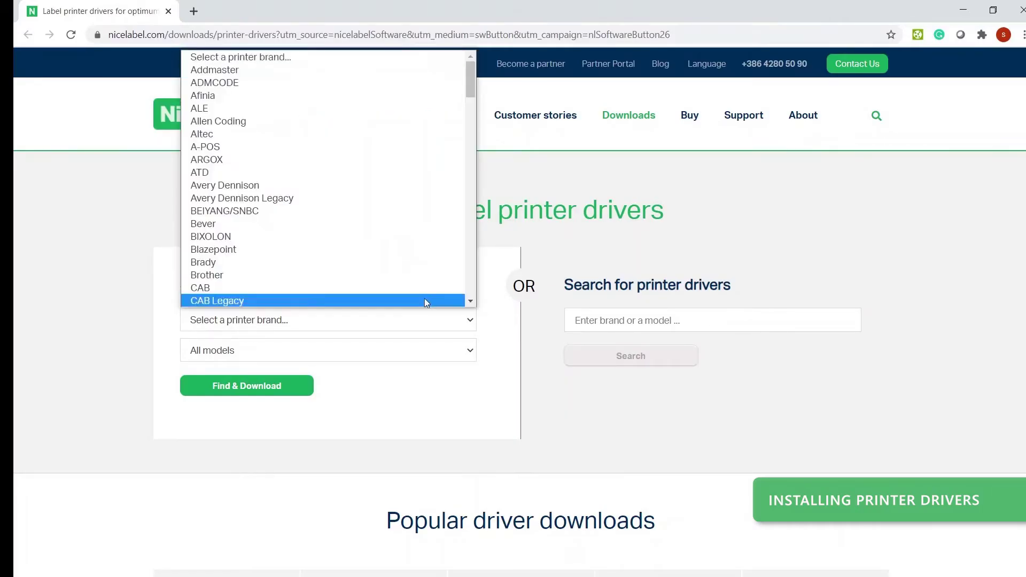
scroll(426, 300, down, 5)
text(ho)
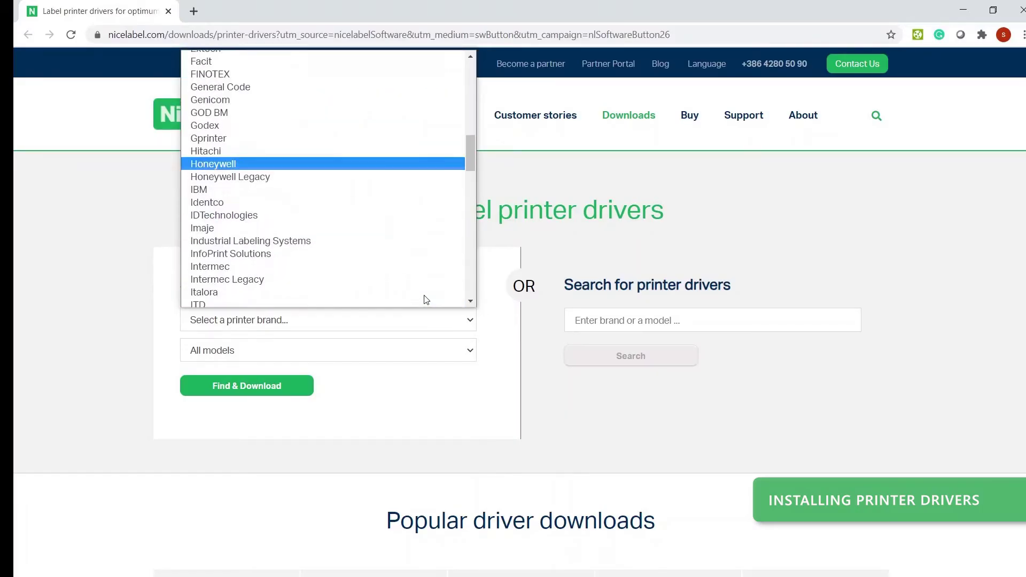
scroll(426, 300, down, 5)
scroll(426, 299, down, 12)
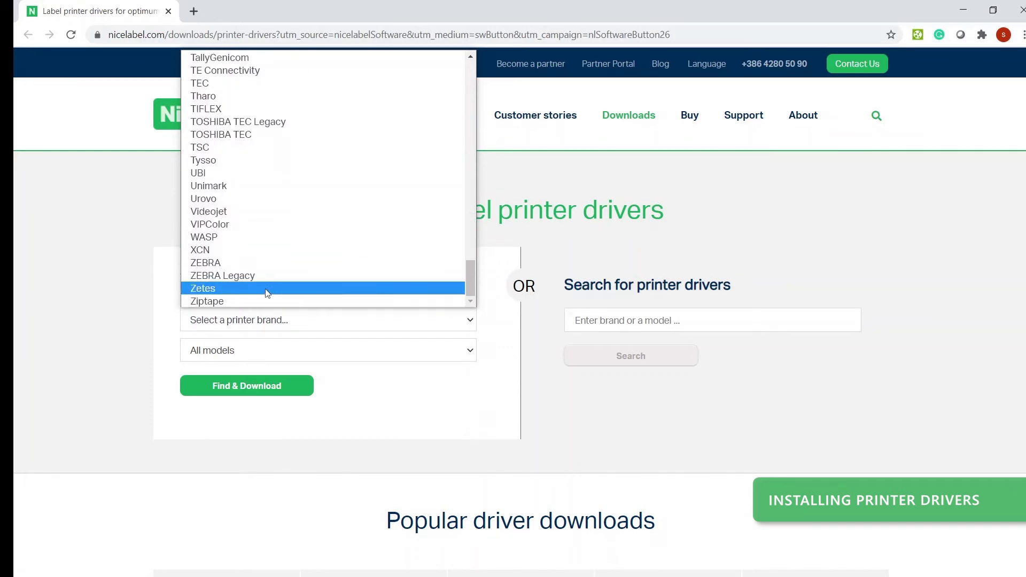
click(220, 264)
Choose a ZEBRA printer model for the driver download
click(225, 351)
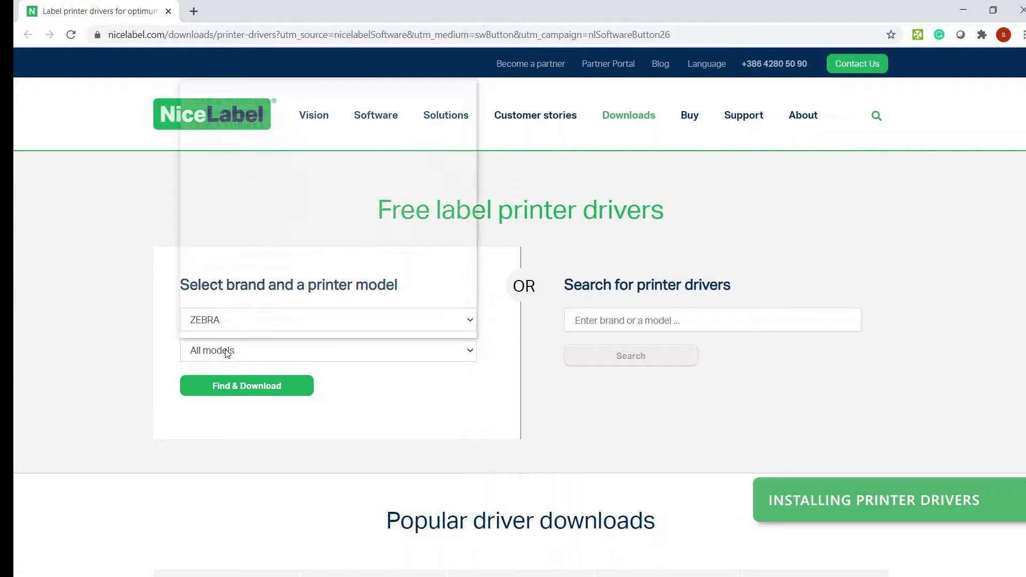
scroll(225, 321, down, 1)
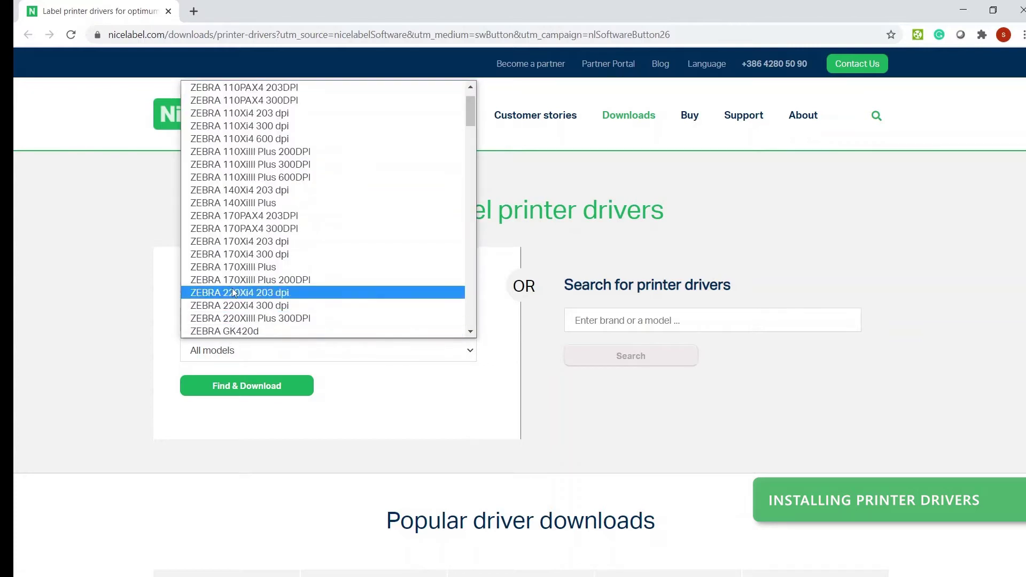
click(239, 203)
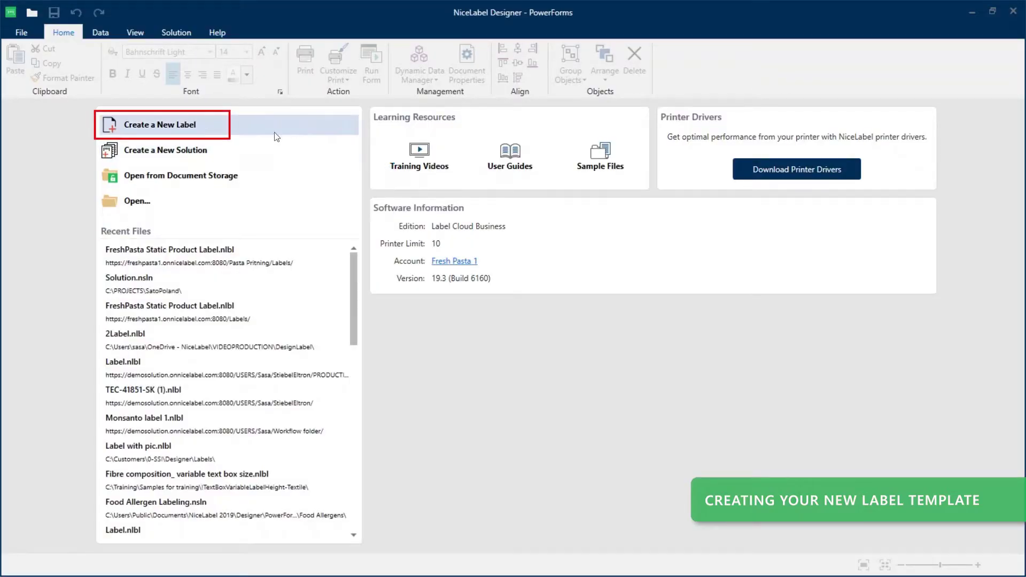
Start a new label and keep Label Printer 01 as the printer for it
click(217, 130)
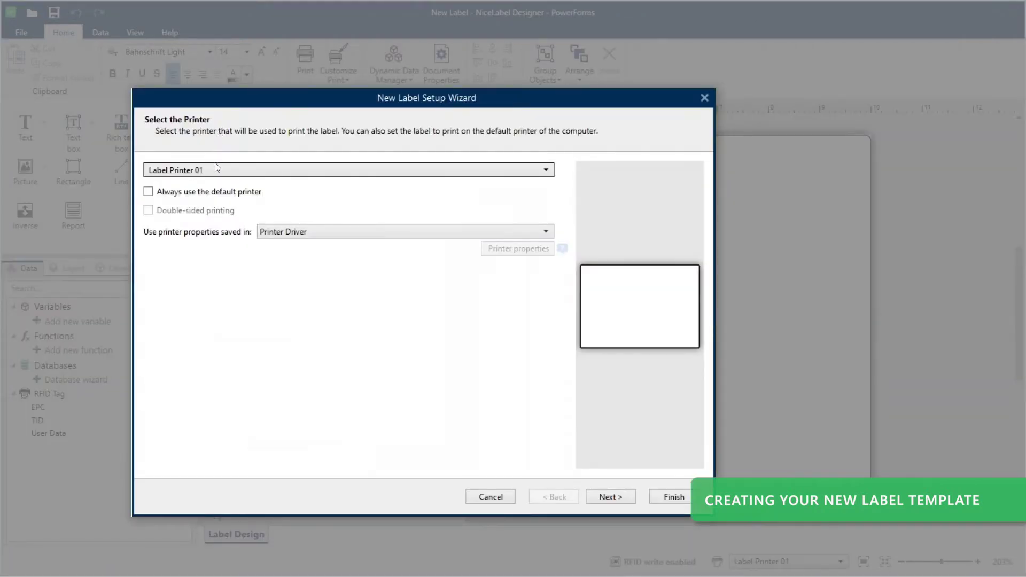
click(217, 170)
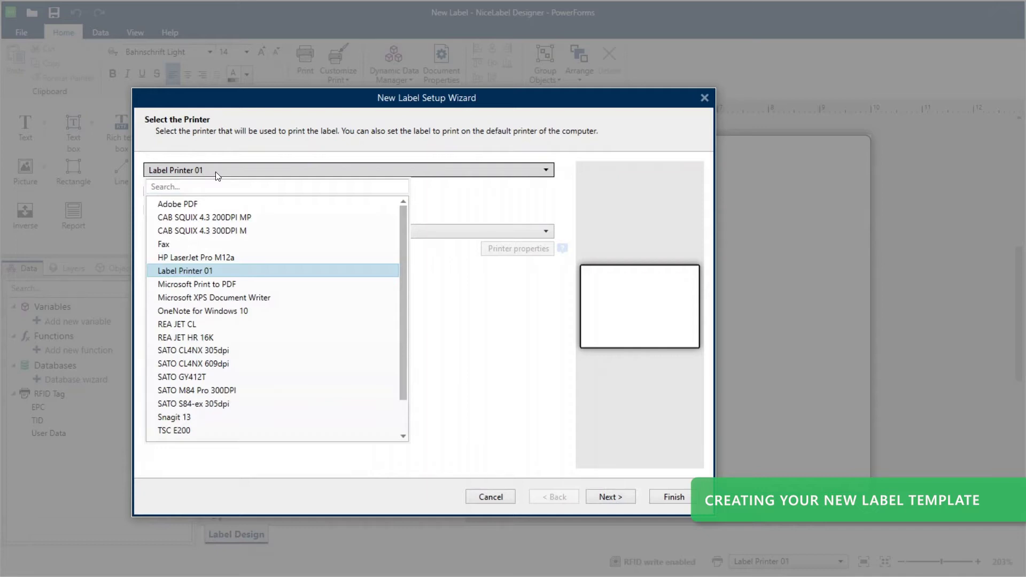
click(217, 174)
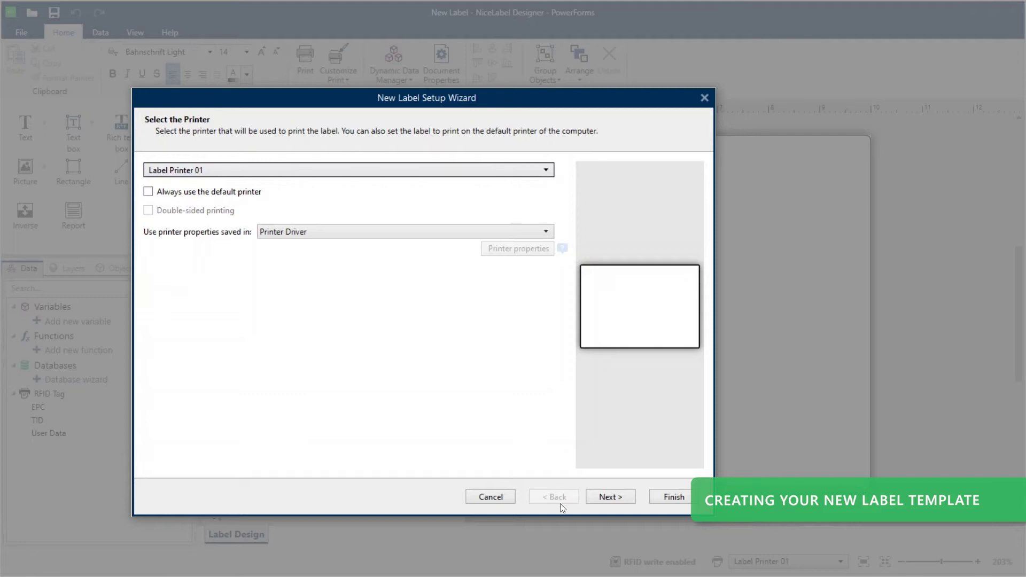
click(601, 498)
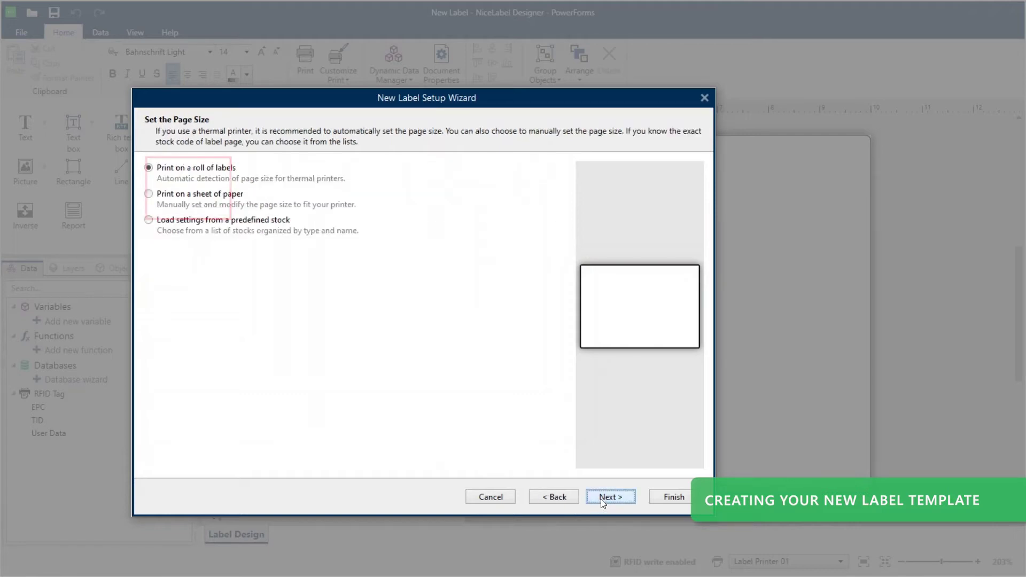
Create the label for a roll of labels in portrait orientation with a 10 cm width and 7 cm height
click(601, 499)
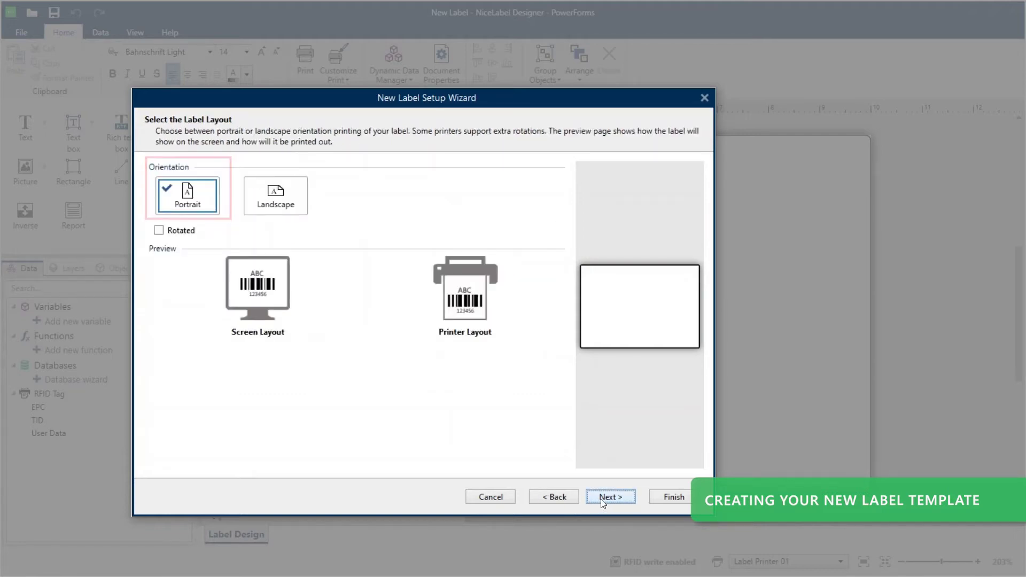
click(601, 498)
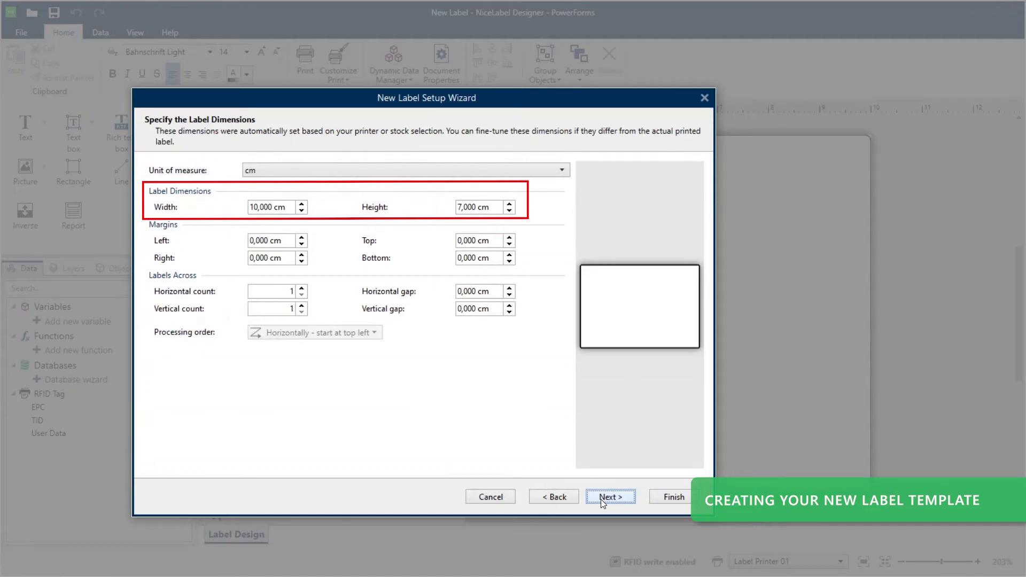
click(601, 498)
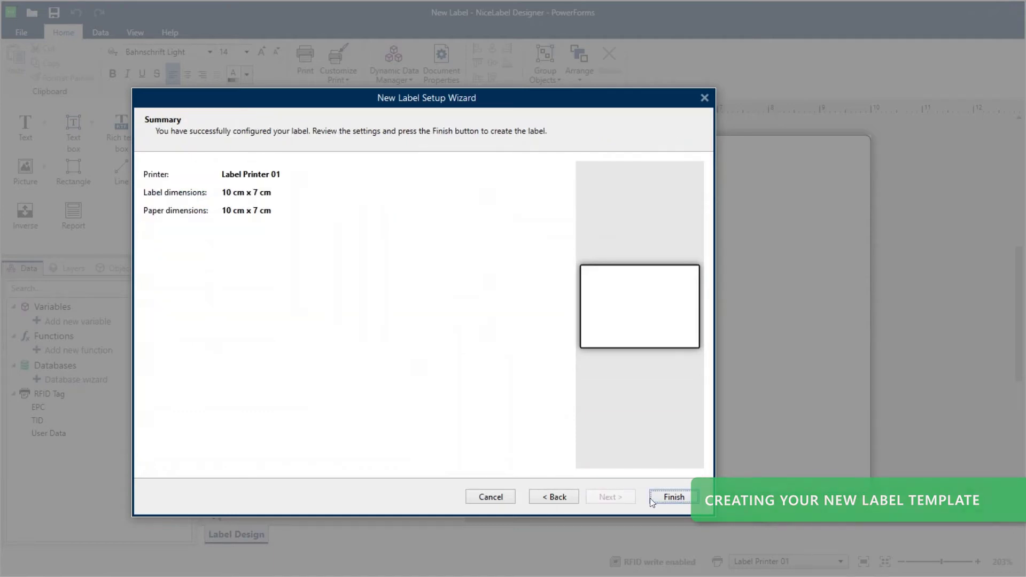
click(667, 498)
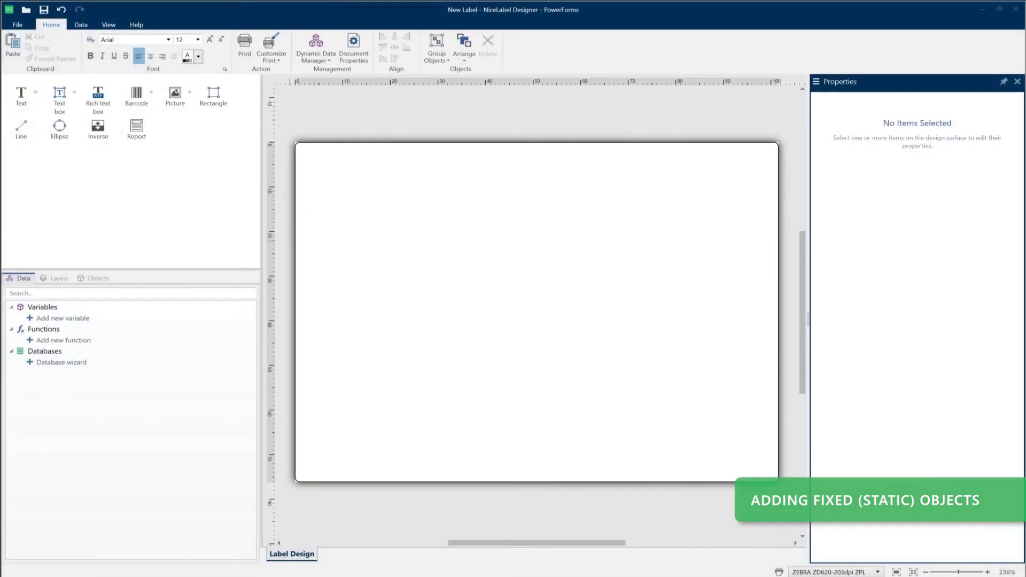
Insert the picture fresh_pasta_logo.png on the label, scale it down and place it in the label's upper-right corner
click(175, 98)
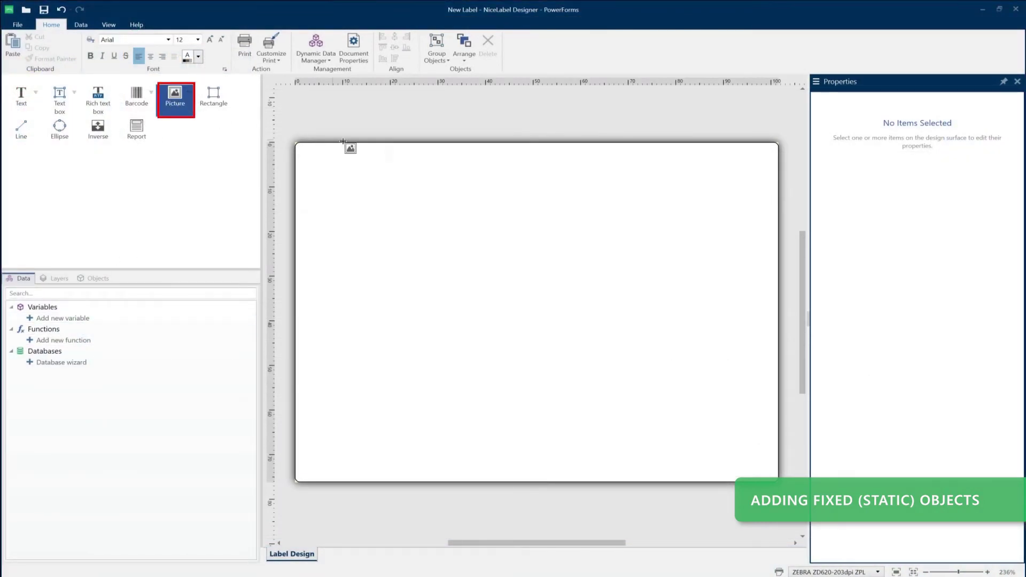
click(650, 178)
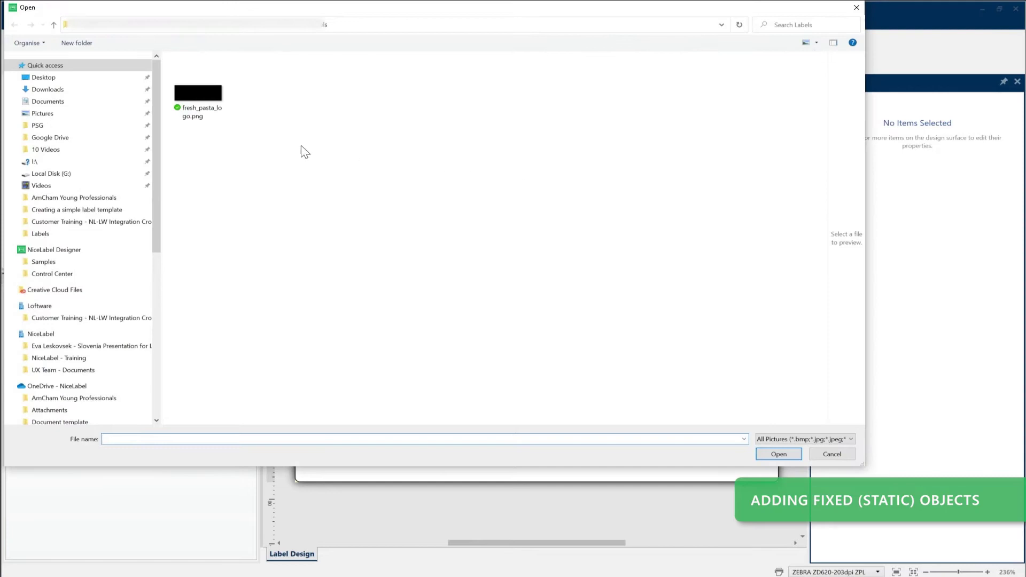
double_click(213, 118)
drag(636, 265, 386, 262)
drag(314, 179, 621, 277)
drag(712, 295, 719, 172)
click(596, 266)
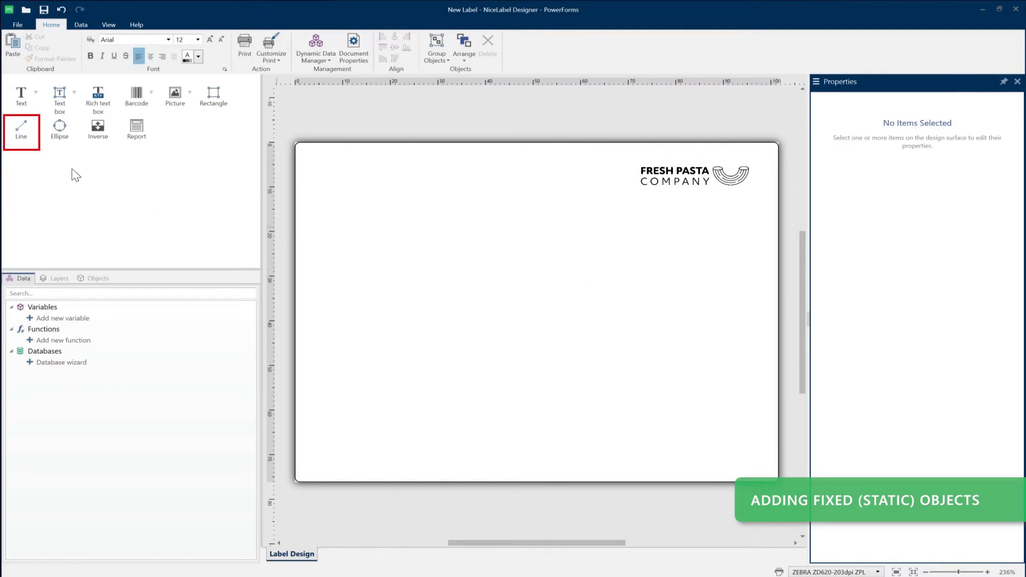
Draw a horizontal line about 9 cm long across the label below the logo
click(21, 131)
drag(324, 214, 726, 215)
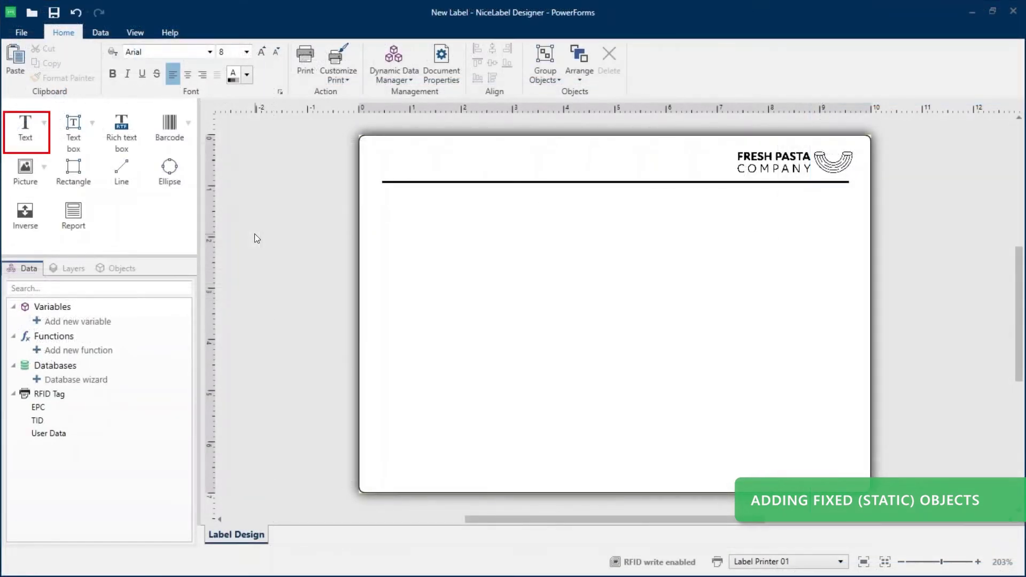
Add the fixed text "Product name:" below the line near the label's left edge
click(27, 131)
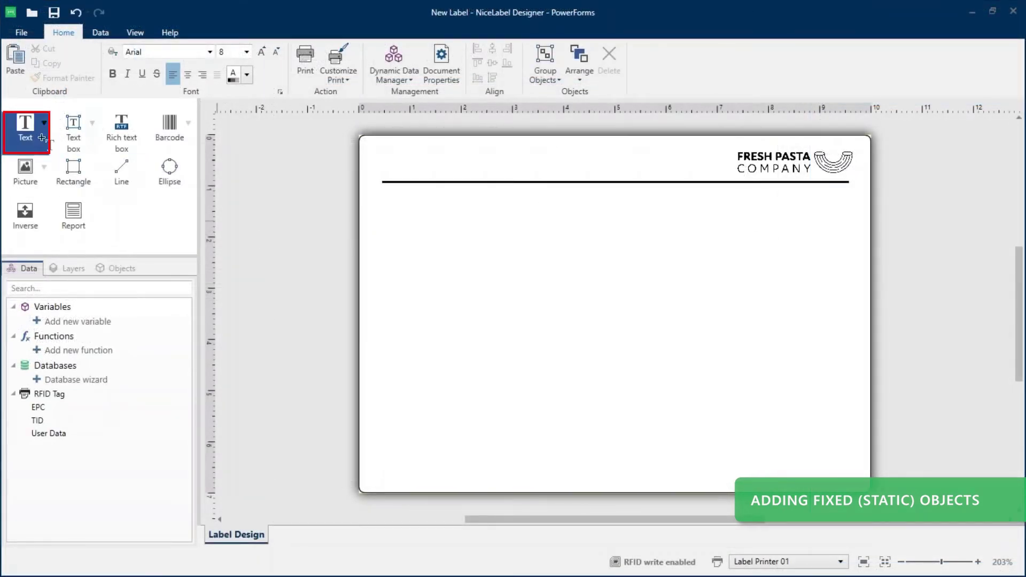
click(369, 205)
text(Pro)
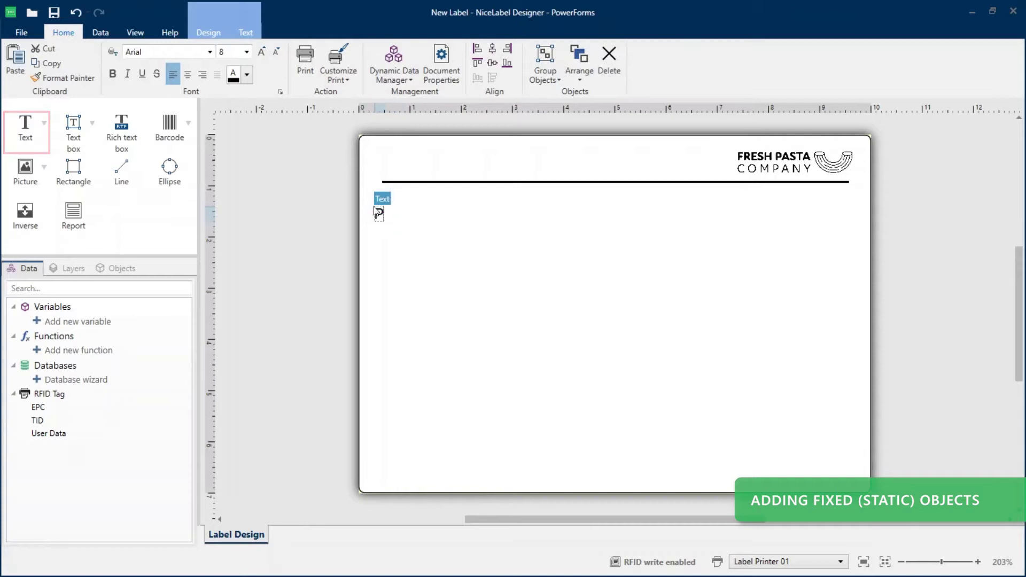
text(duct name:)
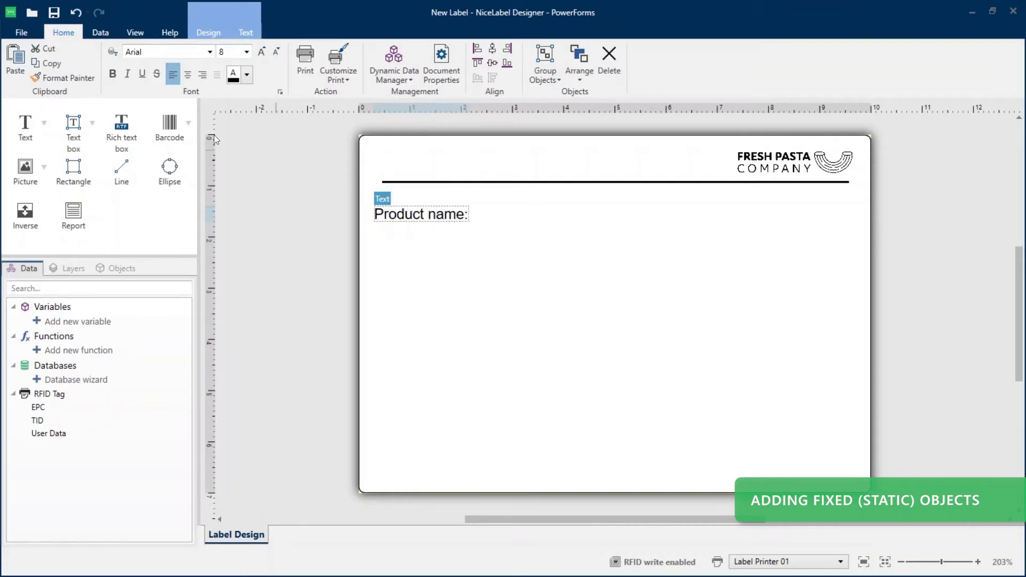
Add the fixed text "Category:" below the product name and "Batch:" on the right side of the label
click(29, 127)
click(427, 237)
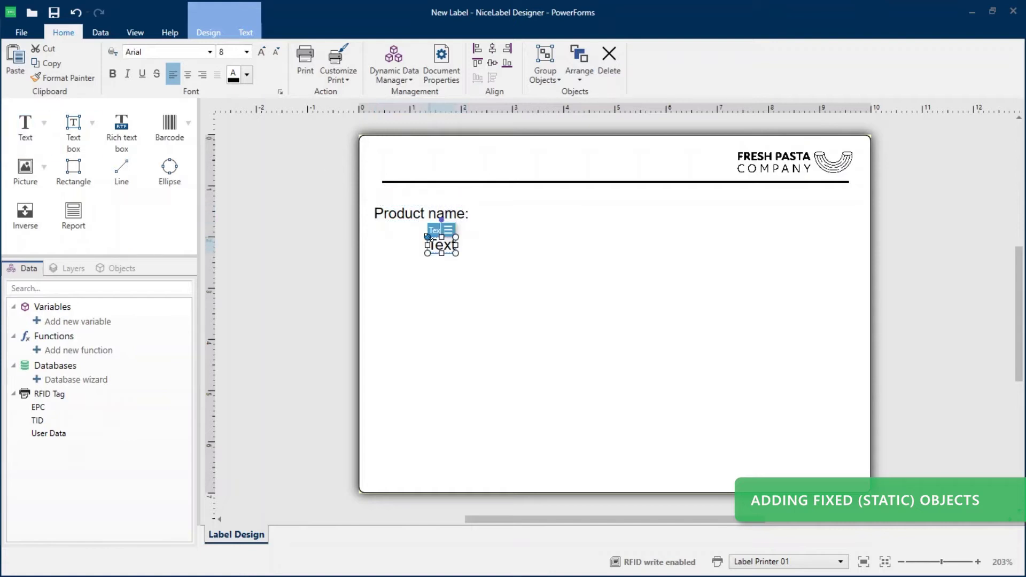
text(Category:)
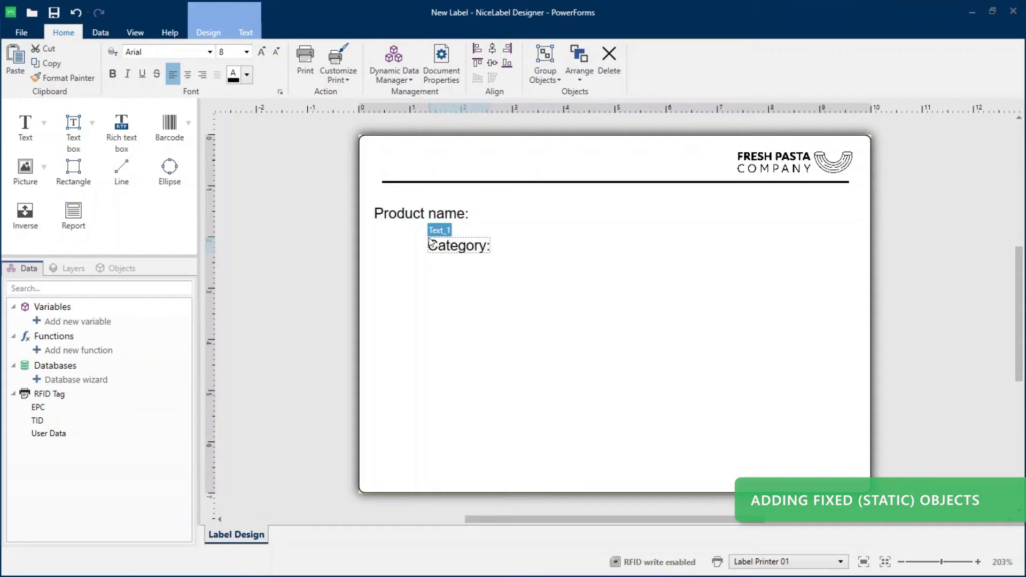
click(28, 127)
click(725, 255)
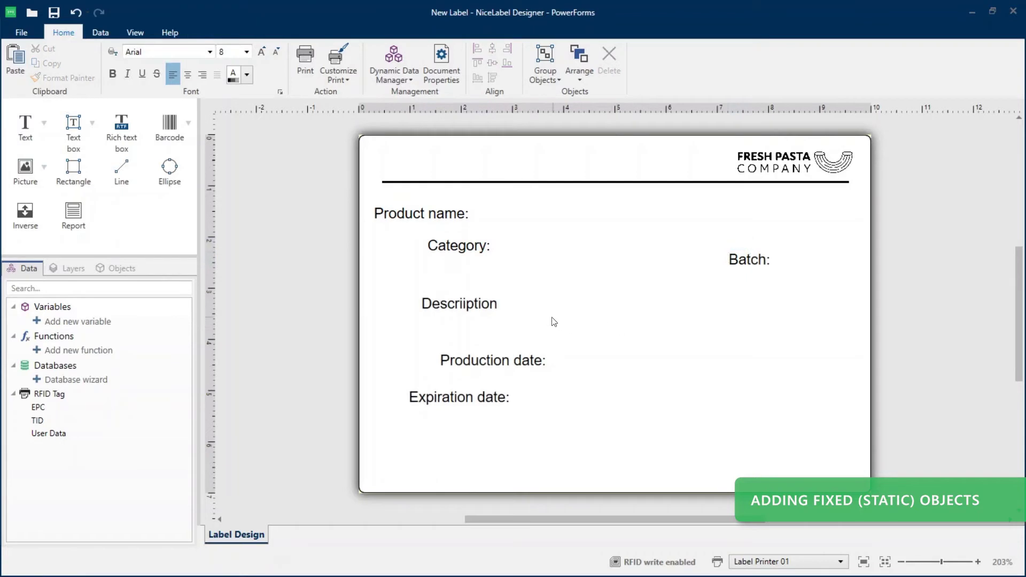
Correct the misspelled fixed text below the category to "Description:"
click(481, 304)
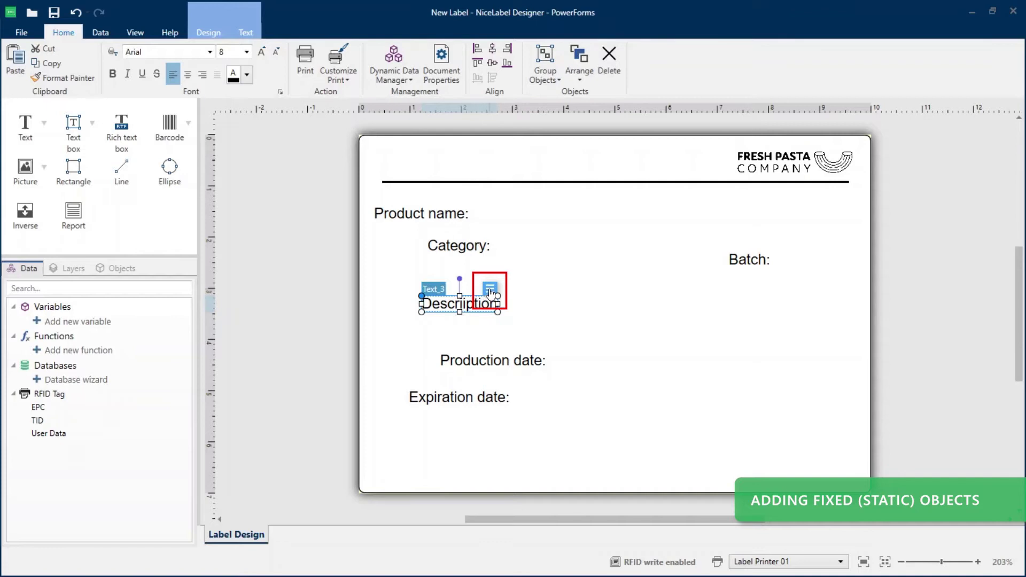
click(490, 291)
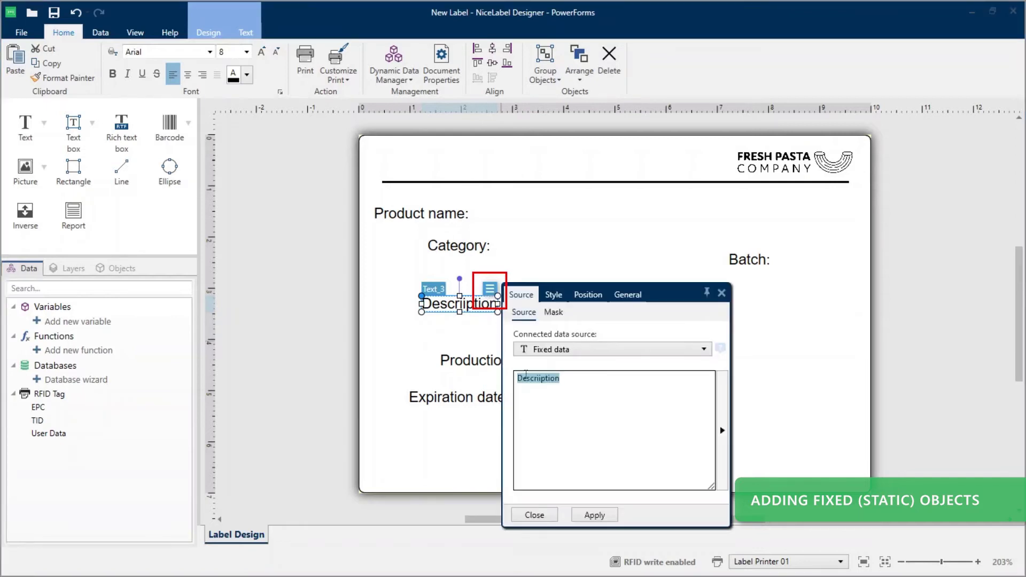
click(576, 384)
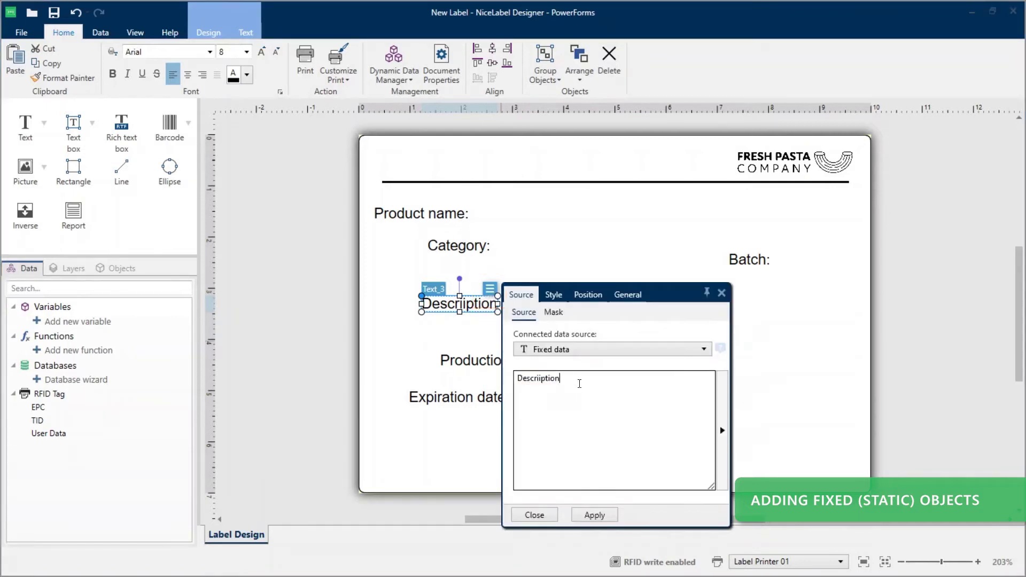
key(BackSpace)
key(BackSpace)
key(BackSpace)
key(BackSpace)
key(BackSpace)
key(BackSpace)
text(pt)
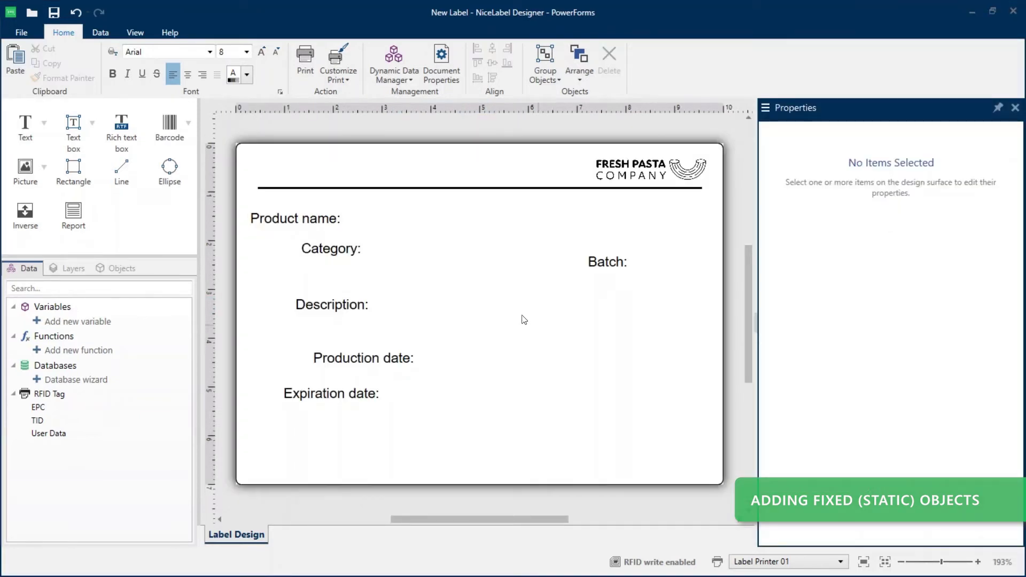
Left-align the product name, category, description, production date and expiration date texts and line them up with the horizontal line's left end
drag(242, 200, 472, 426)
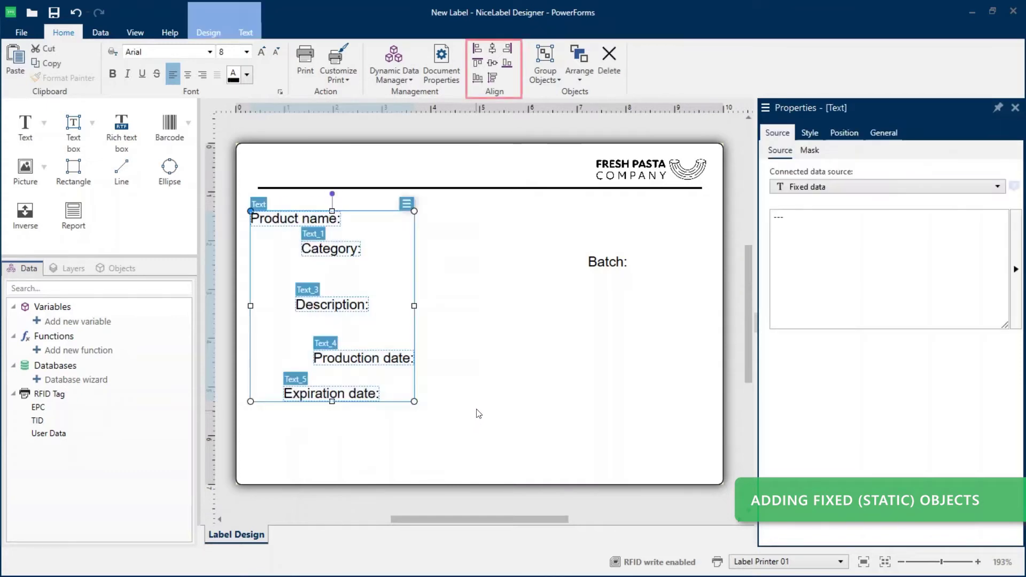
click(477, 52)
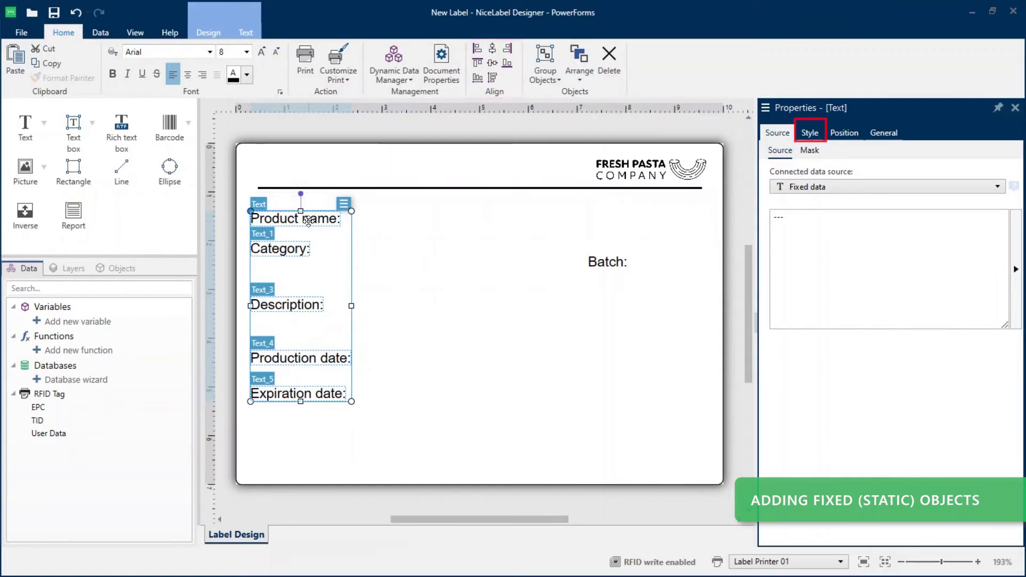
drag(312, 217, 317, 211)
click(426, 294)
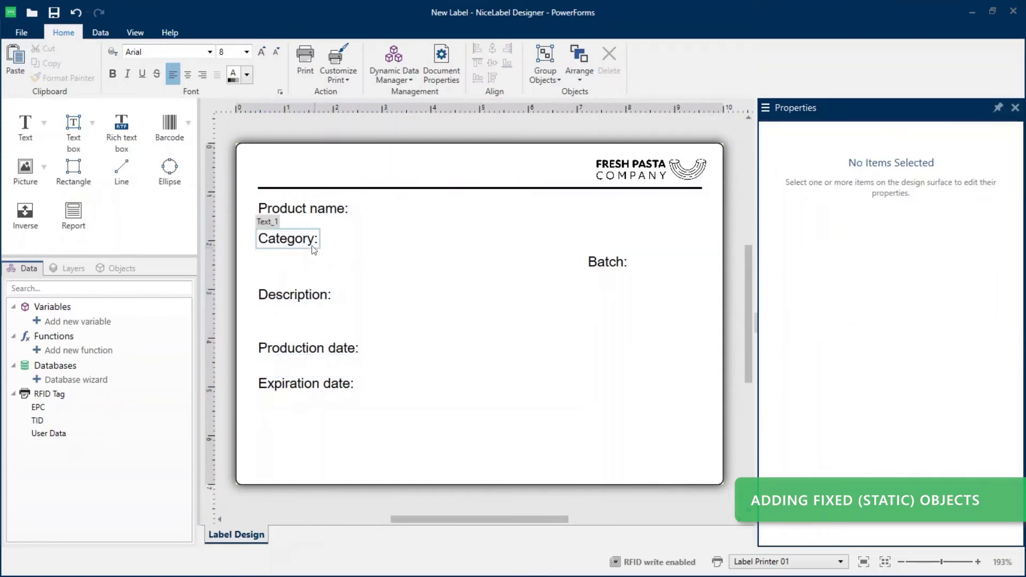
Nudge the "Category:" text slightly down to leave more room below the product name
click(298, 239)
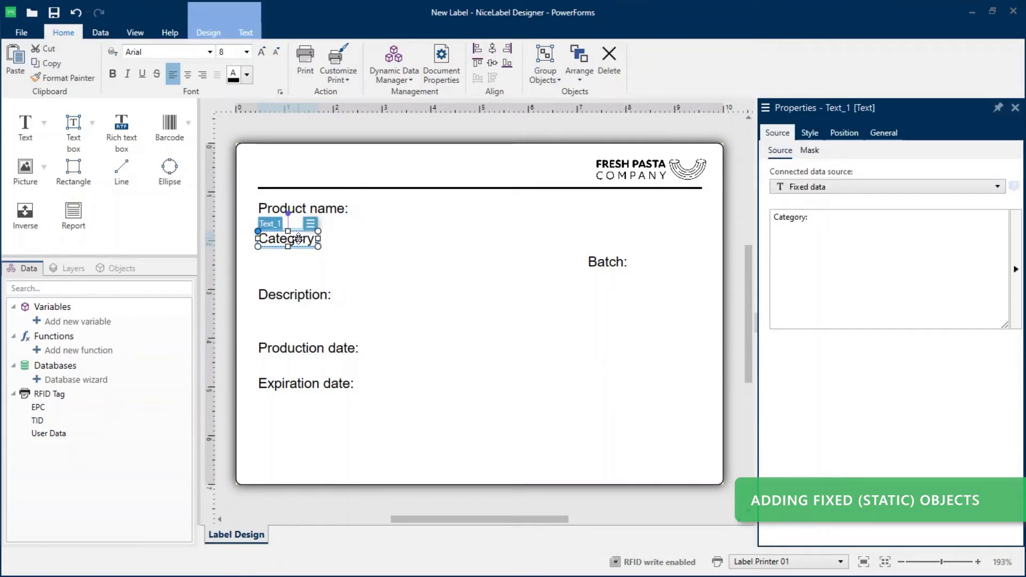
key(Down)
key(Down)
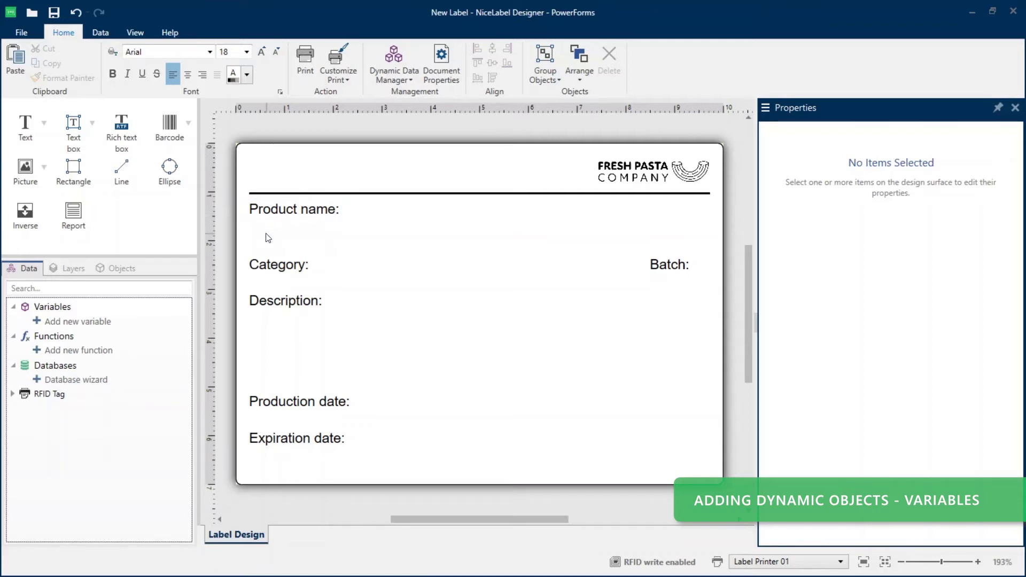
Add a text object and position it directly below "Product name:", aligned with the label texts' left edge
click(24, 125)
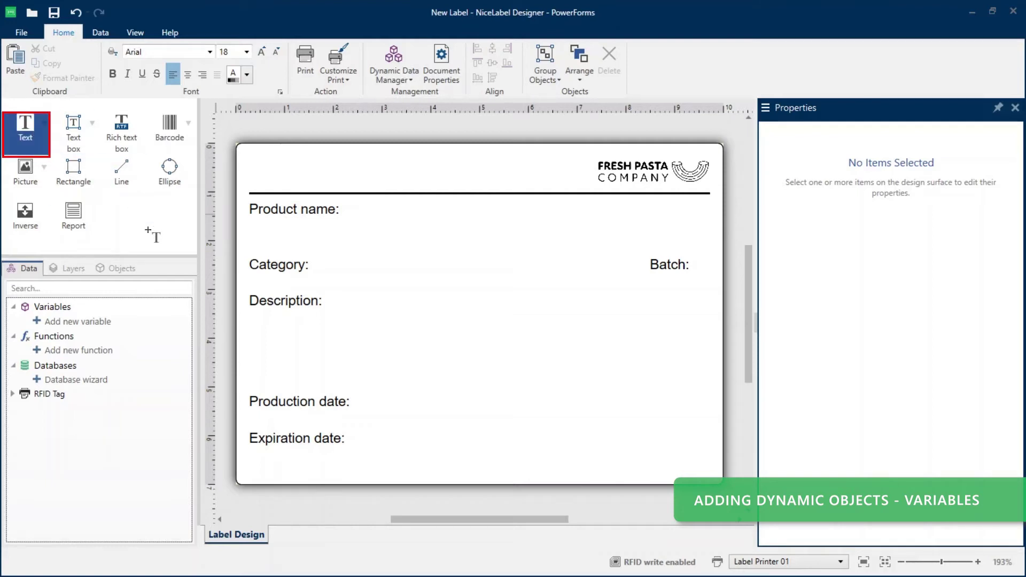
click(260, 232)
drag(262, 231, 272, 233)
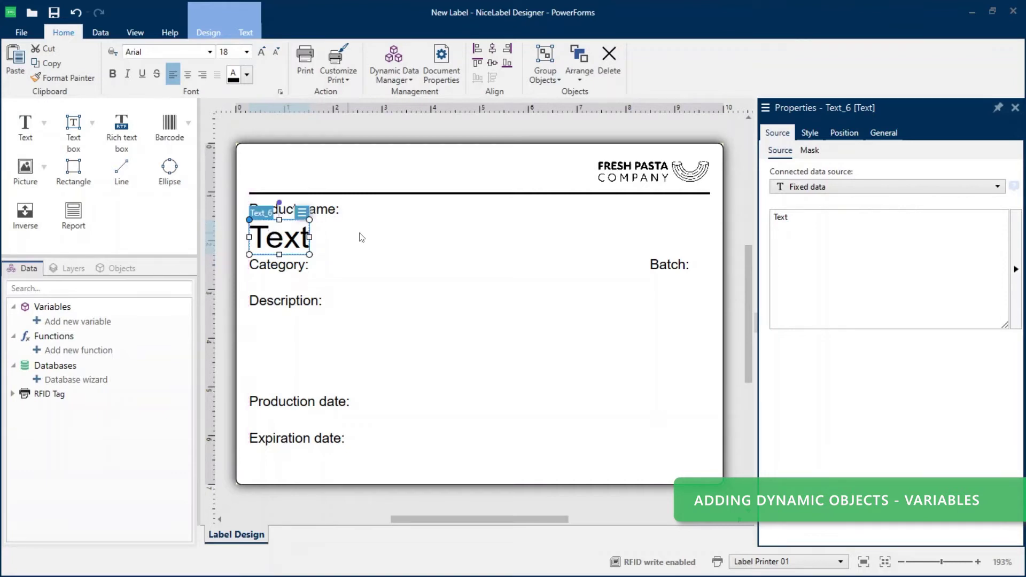
Connect the text object below "Product name:" to a new variable named ProductName
click(864, 190)
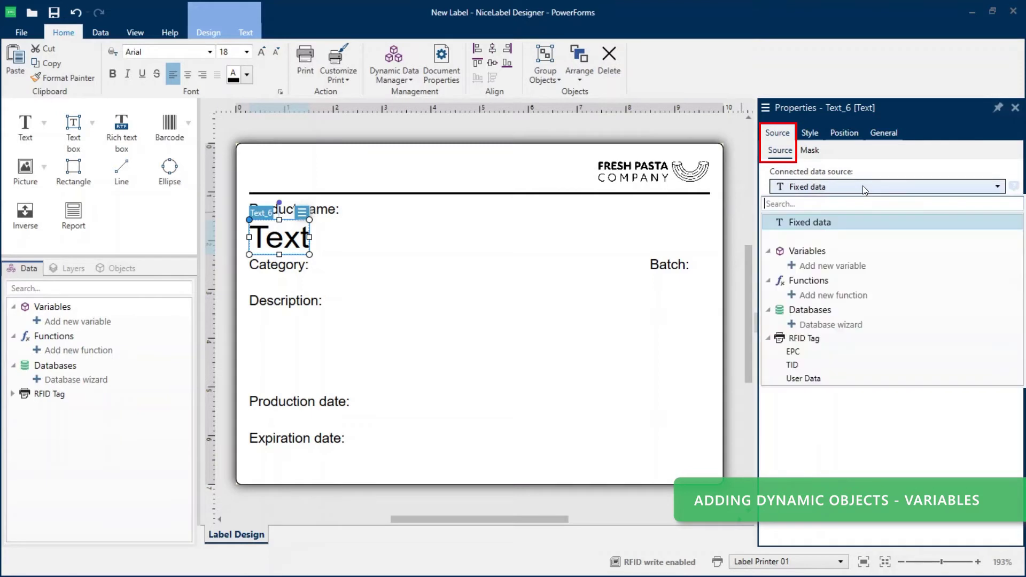
click(859, 267)
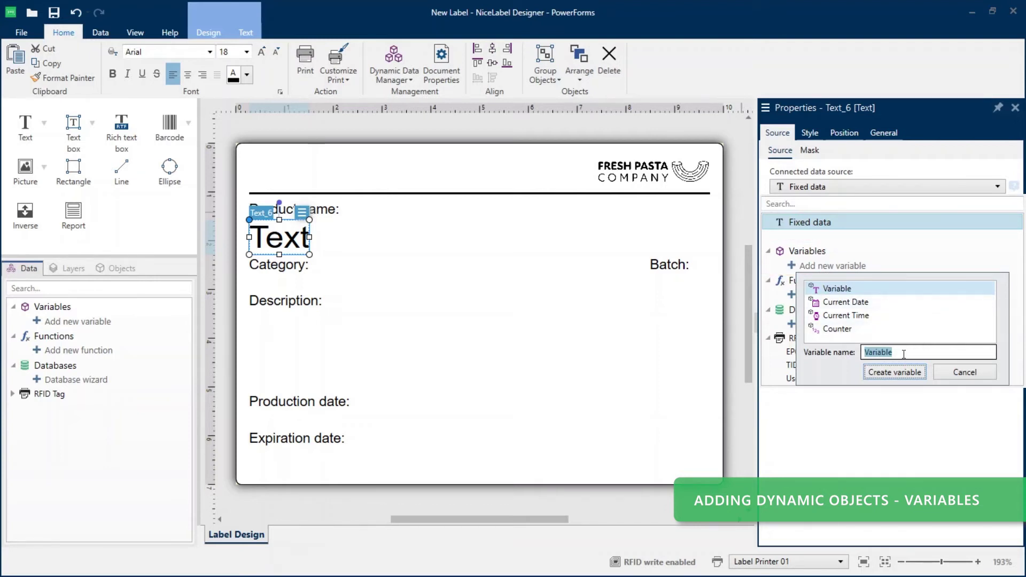
text(ProductName)
click(880, 373)
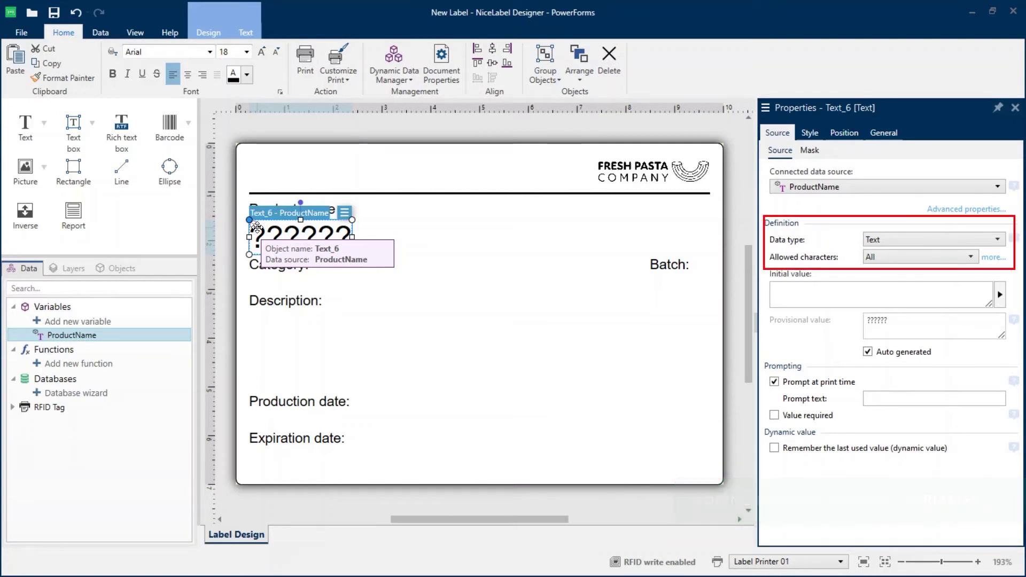
click(444, 300)
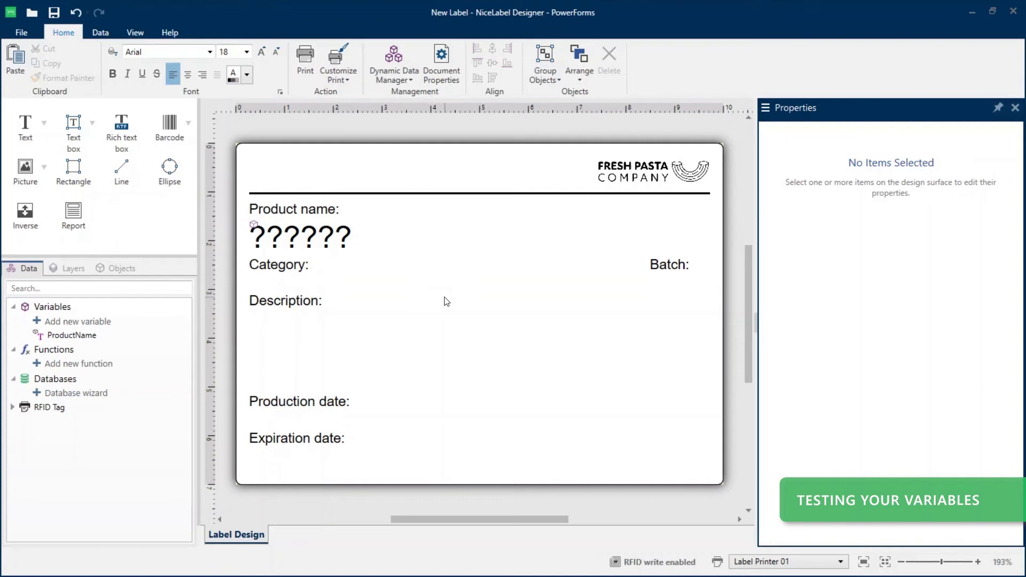
Test the ProductName variable in the print preview with the values Spaghetti and Ravioli
click(313, 63)
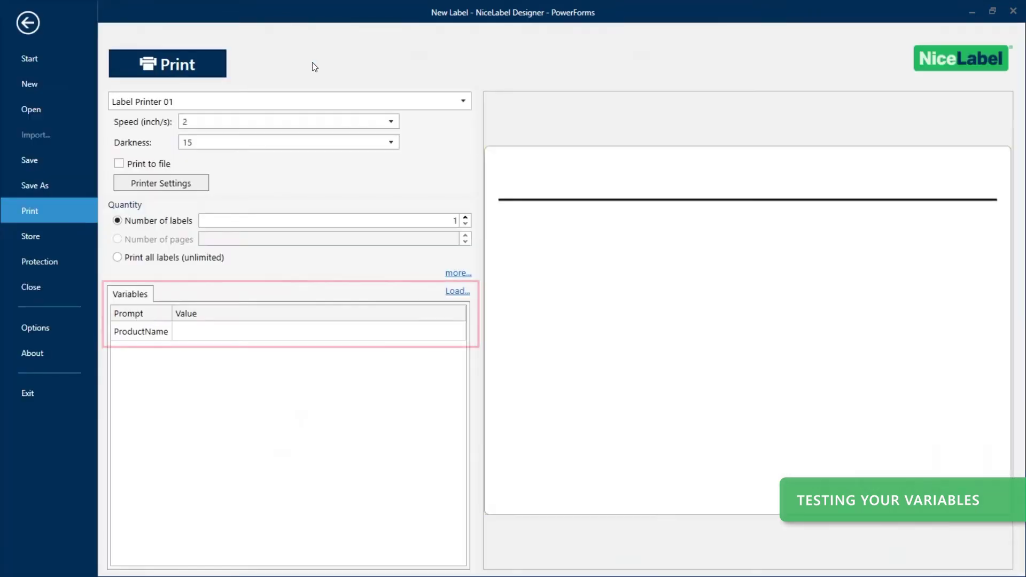
click(202, 334)
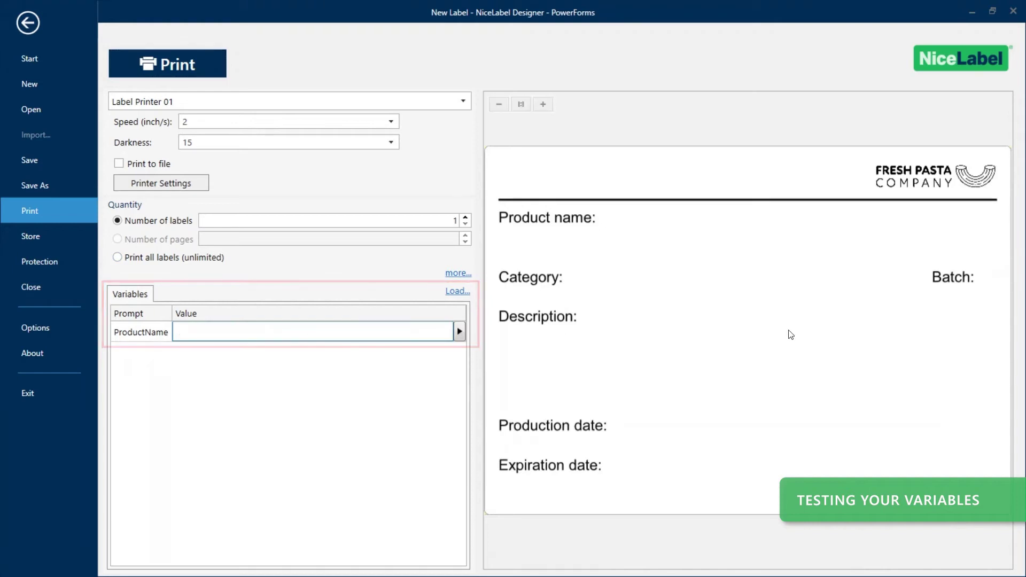
text(Spaghetti)
key(Return)
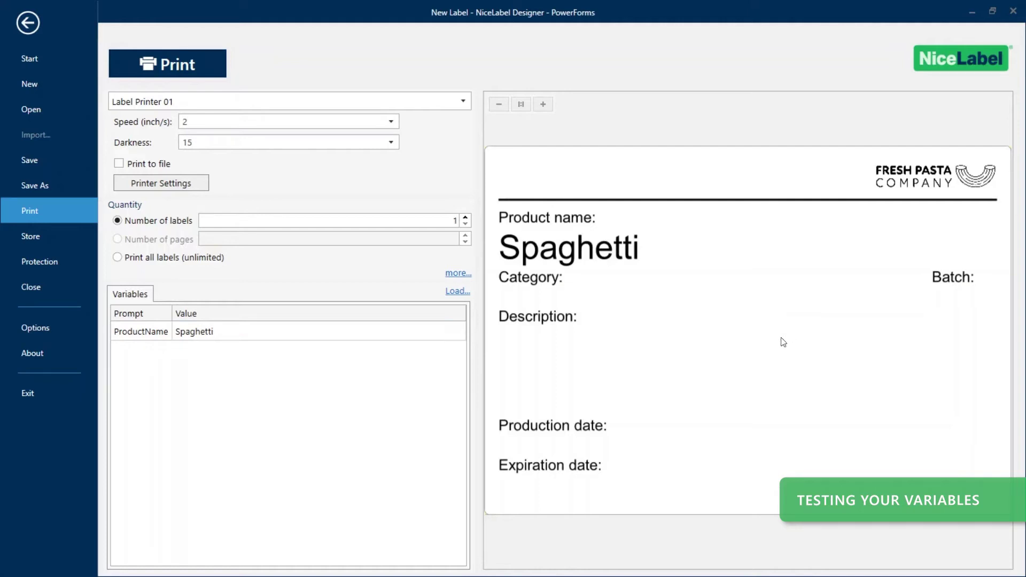
click(317, 335)
text(Ravioli)
key(Return)
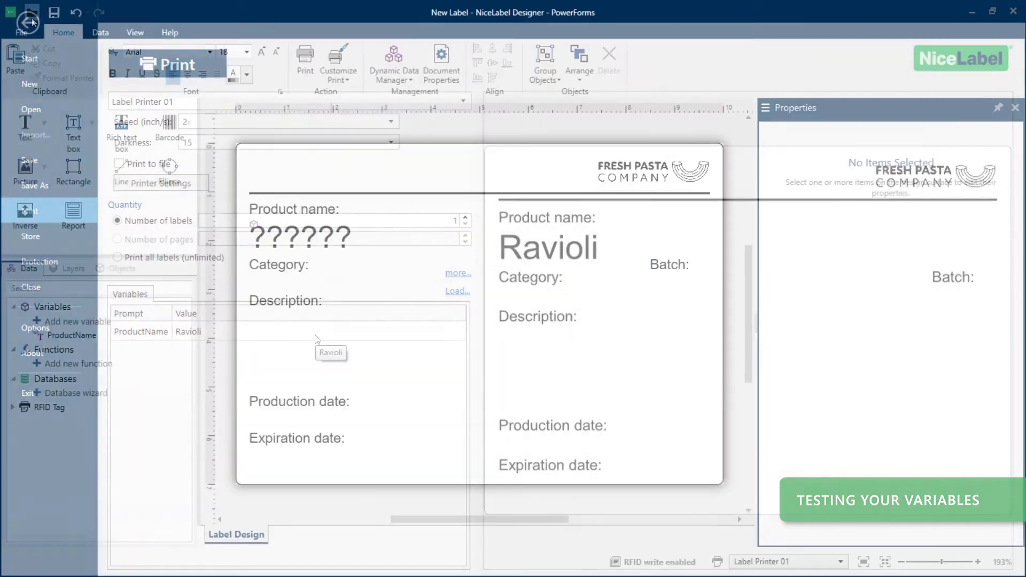
Add a text object connected to the Batch variable and align it directly below the "Batch:" text
click(294, 236)
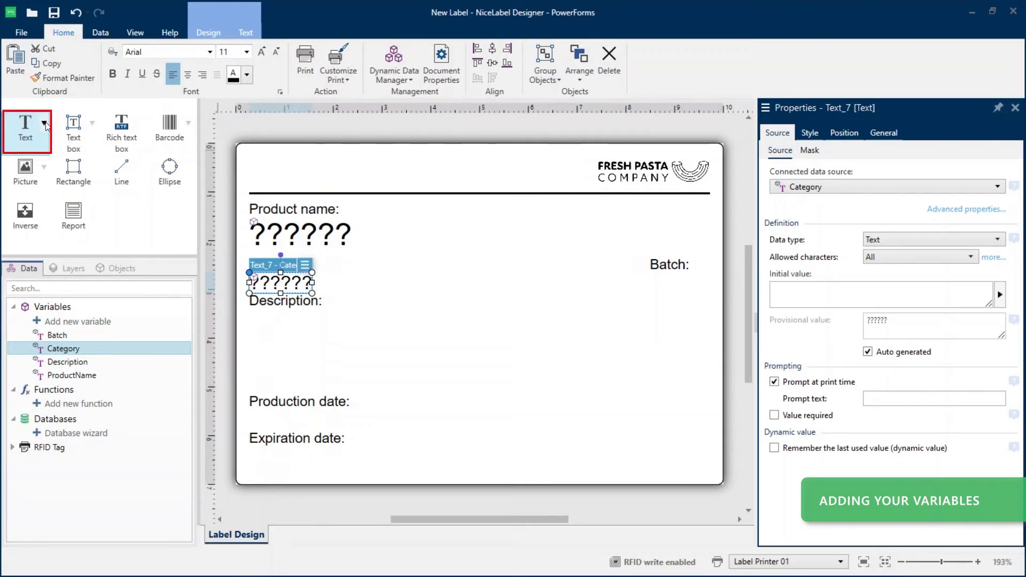
click(45, 124)
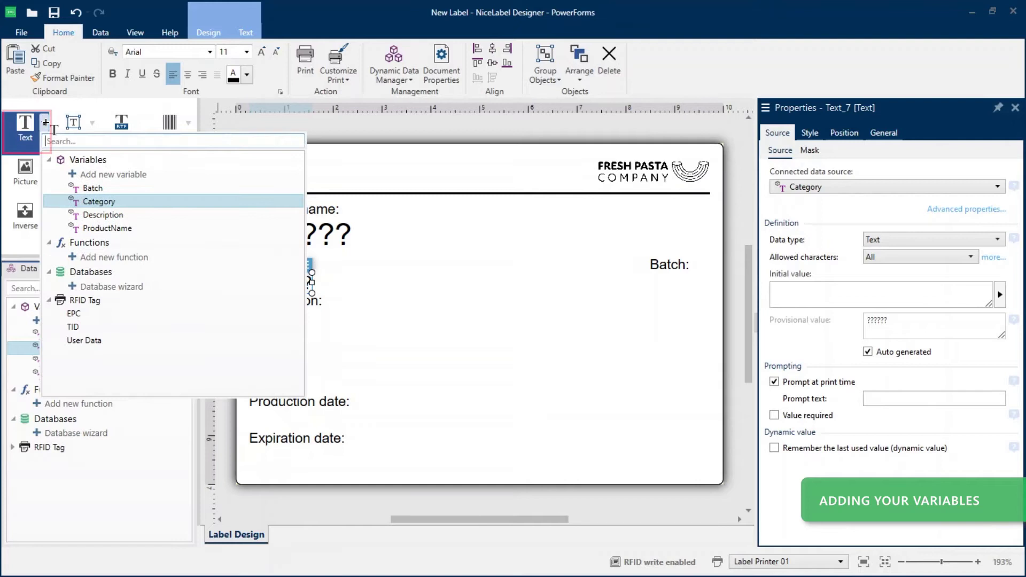
click(95, 188)
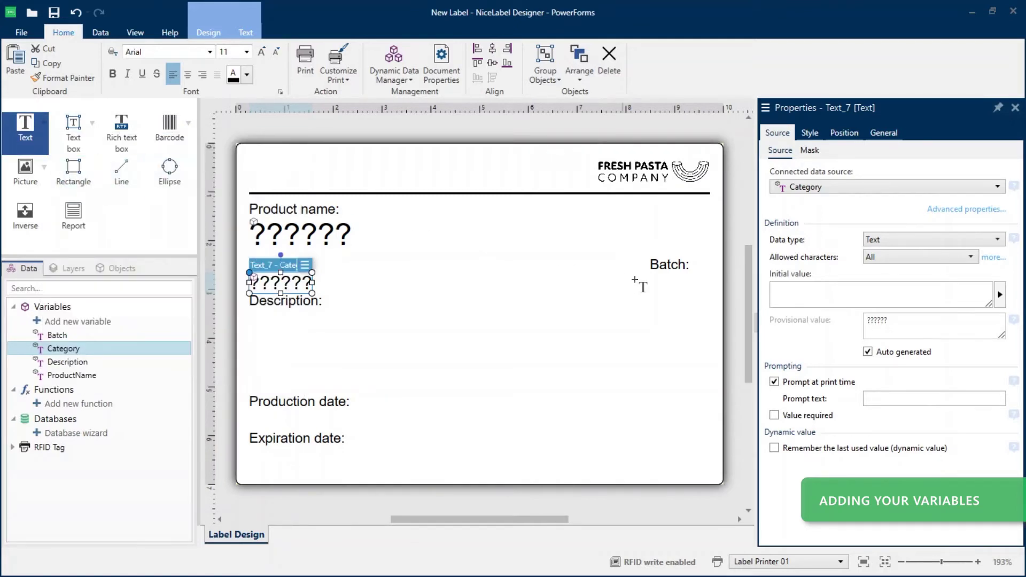
click(659, 287)
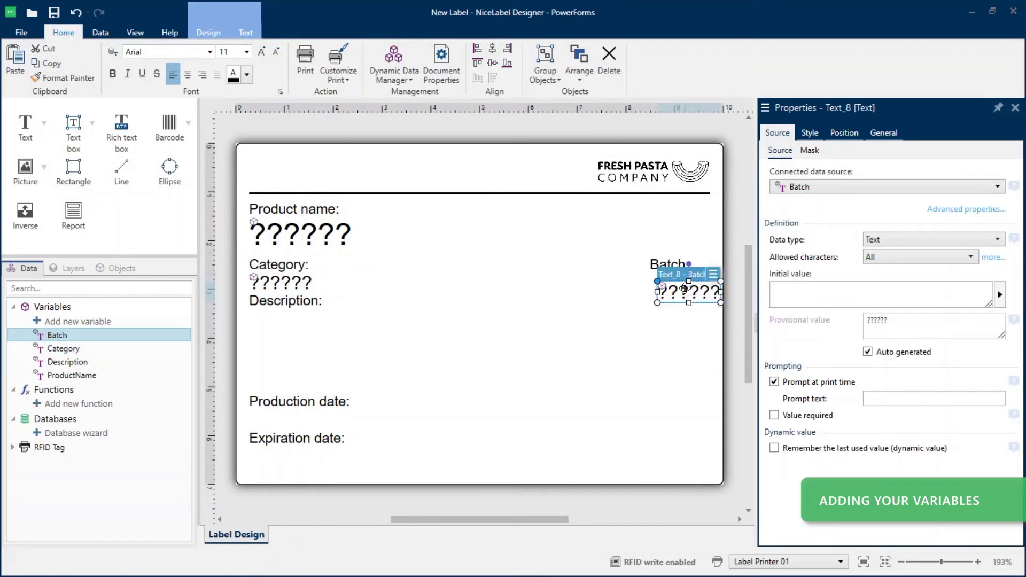
drag(678, 284, 677, 279)
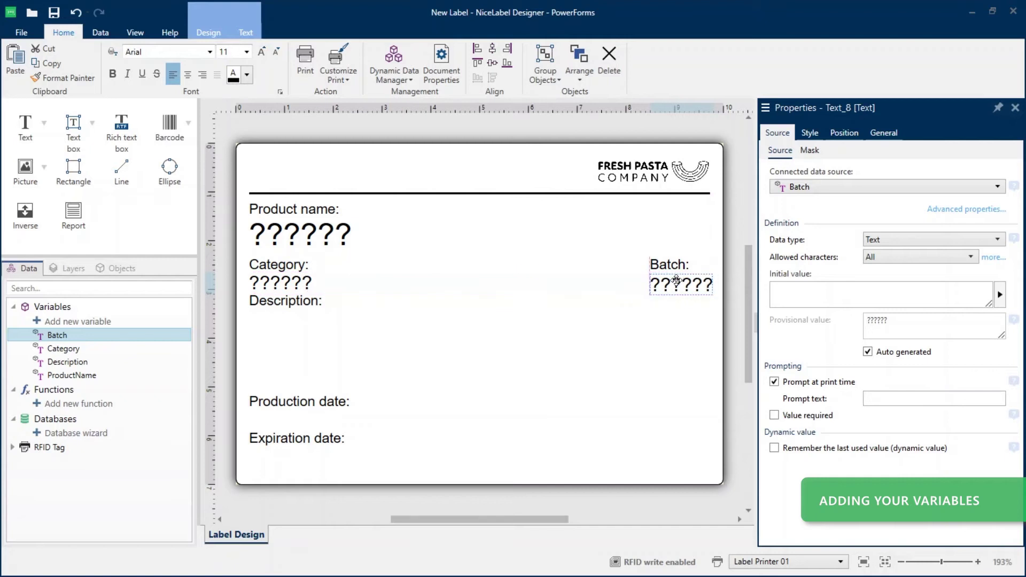
click(677, 279)
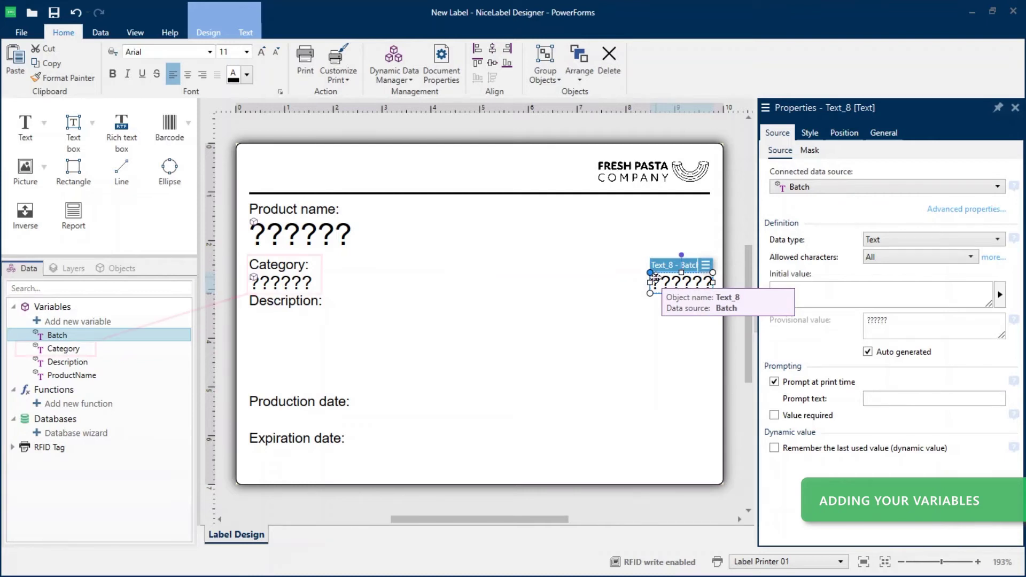
click(552, 291)
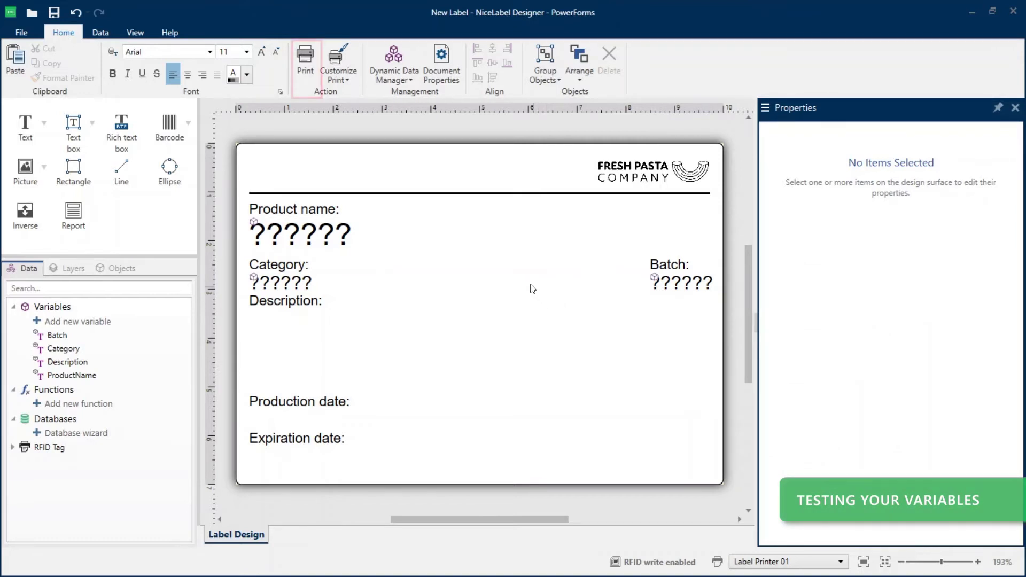
Test the variables in the print preview with Category set to "Long pasta" and Batch set to 0123
click(309, 60)
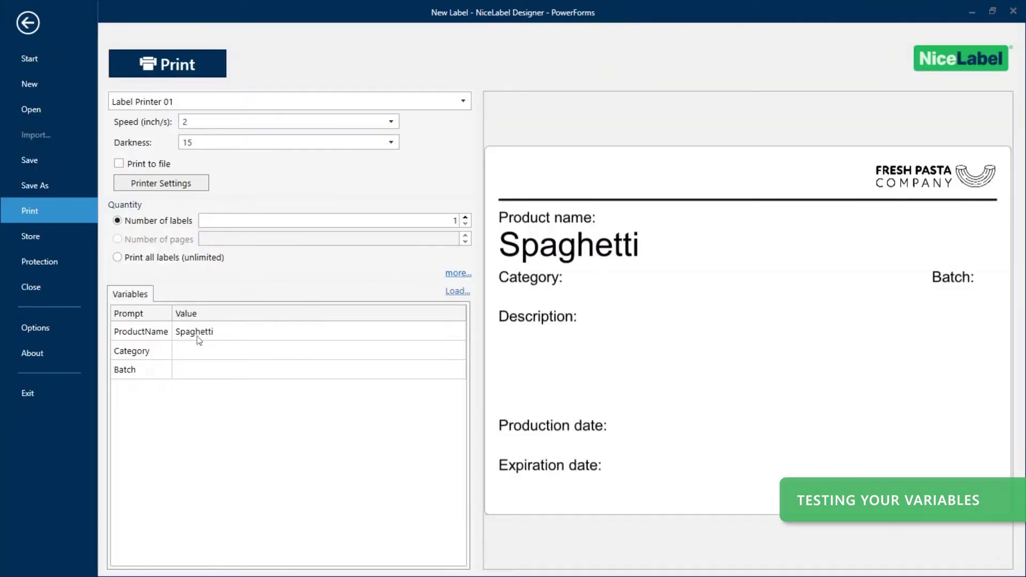
click(190, 352)
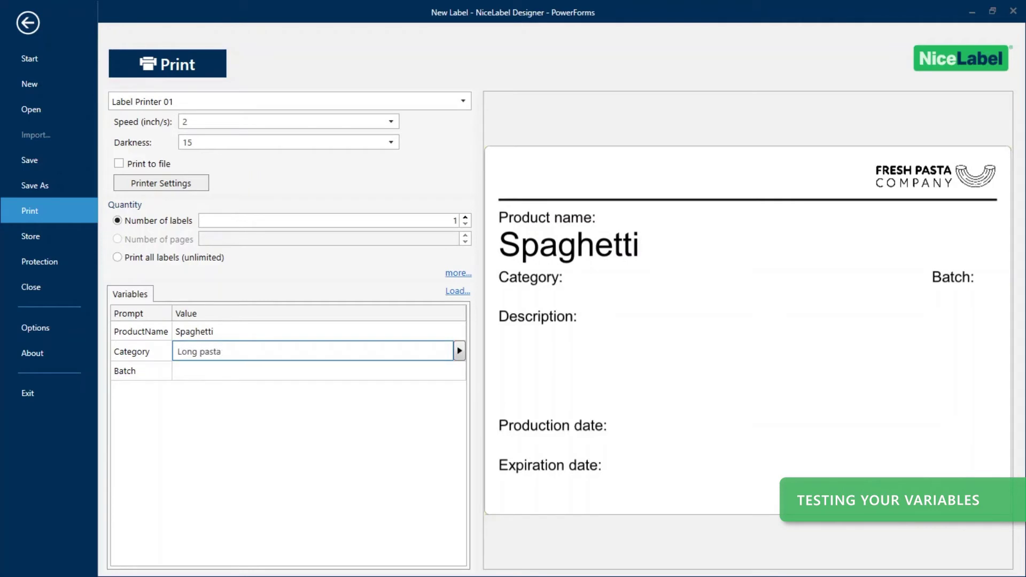
key(Return)
text(01)
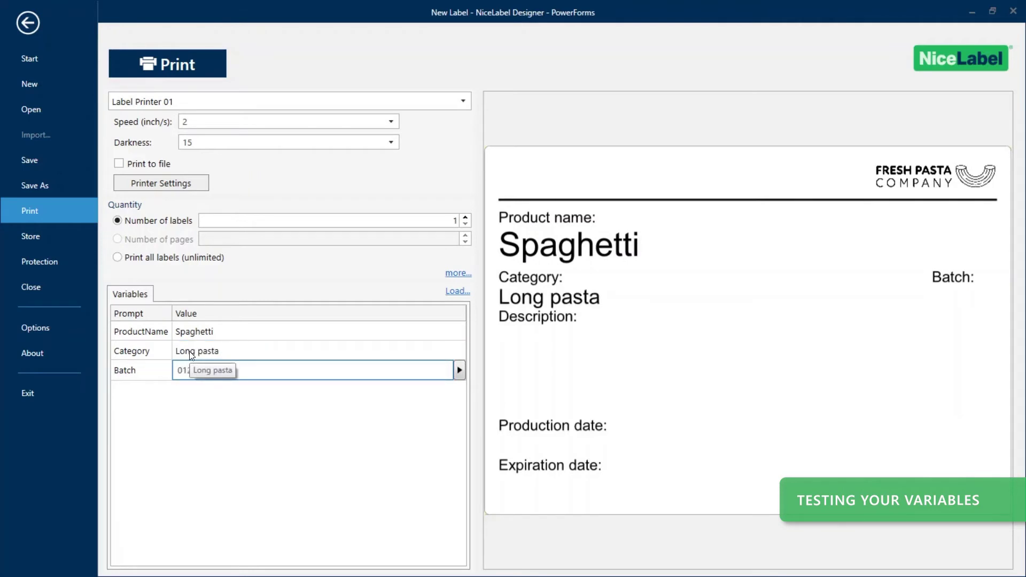
text(23)
key(Return)
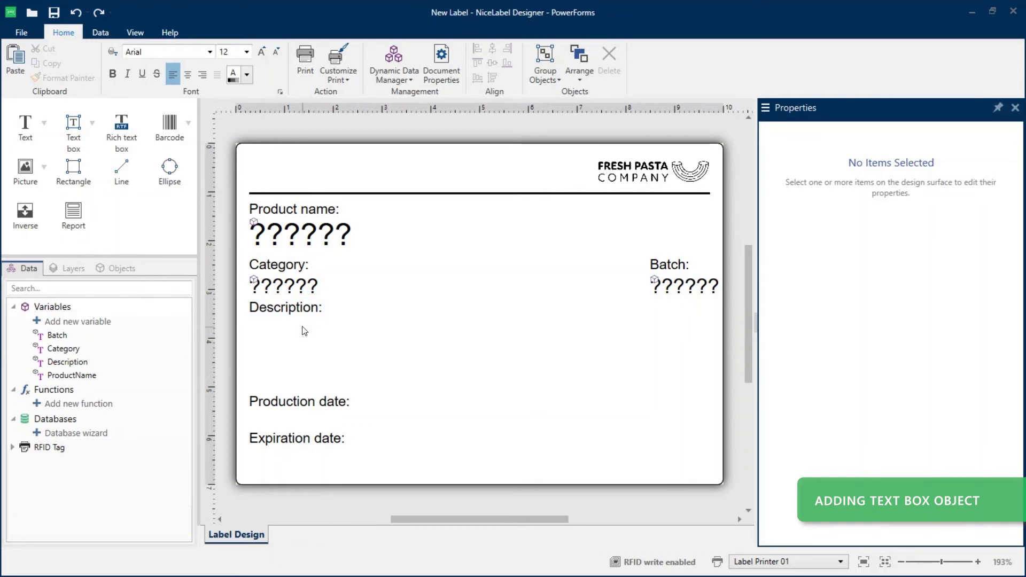
Try pasting the long spaghetti description as a plain text object below "Description:", check its layout warning and delete the object
key(ctrl+v)
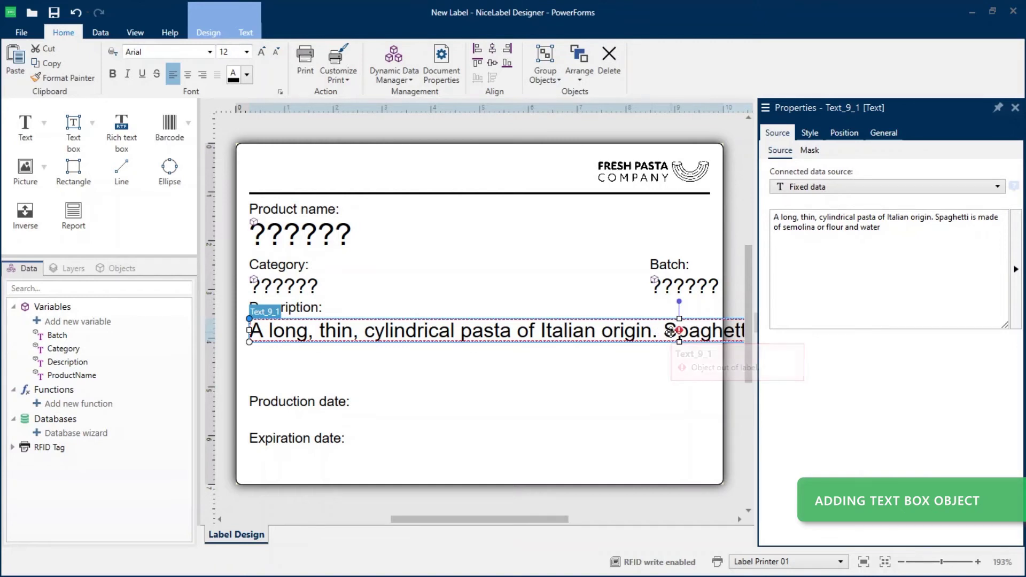
mouse_move(674, 332)
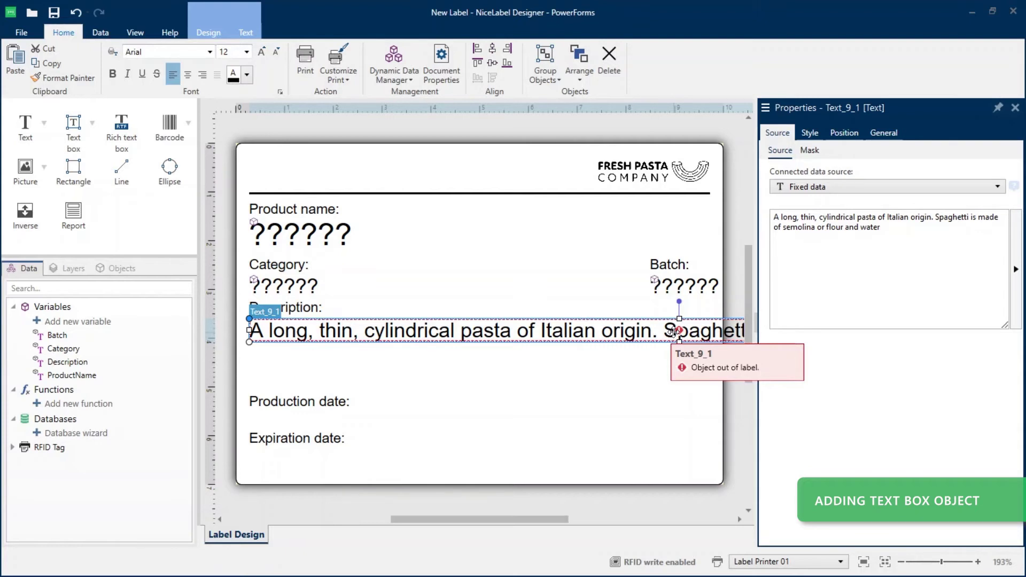
click(617, 56)
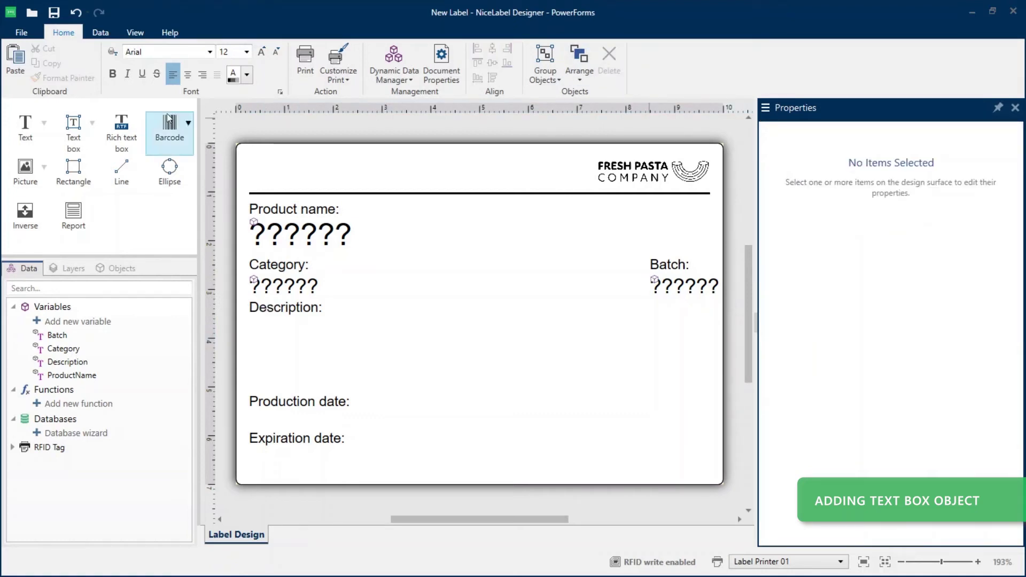
Add a text box connected to the Description variable below "Description:", spanning most of the label's width, and align it with the text objects above
click(80, 143)
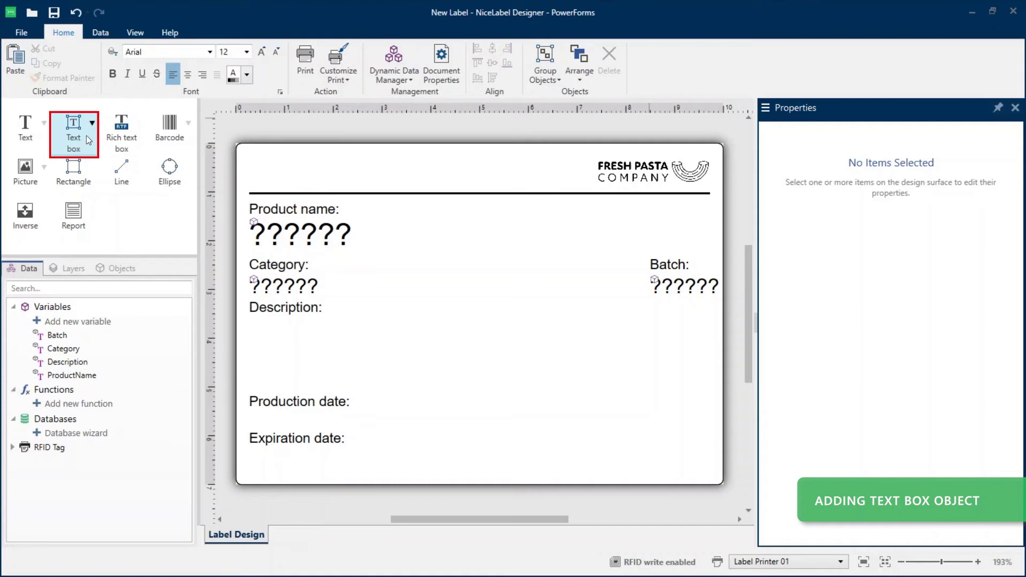
click(93, 126)
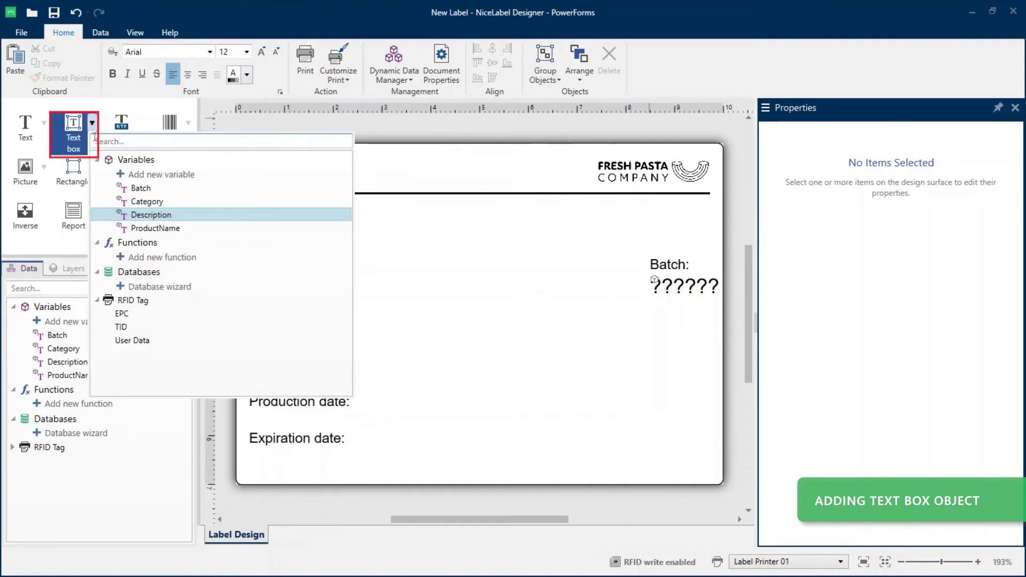
click(151, 215)
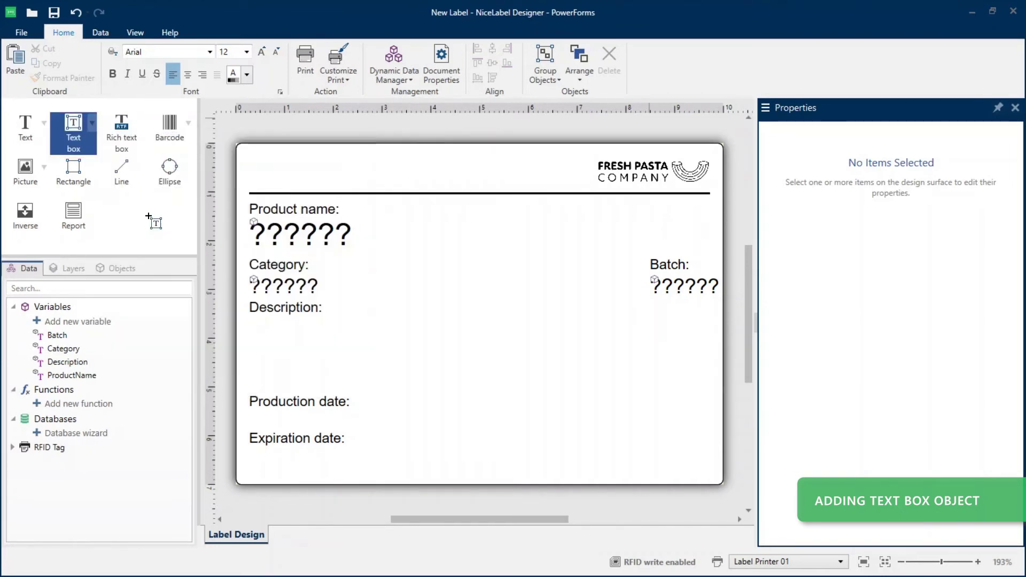
click(252, 320)
drag(319, 354, 702, 354)
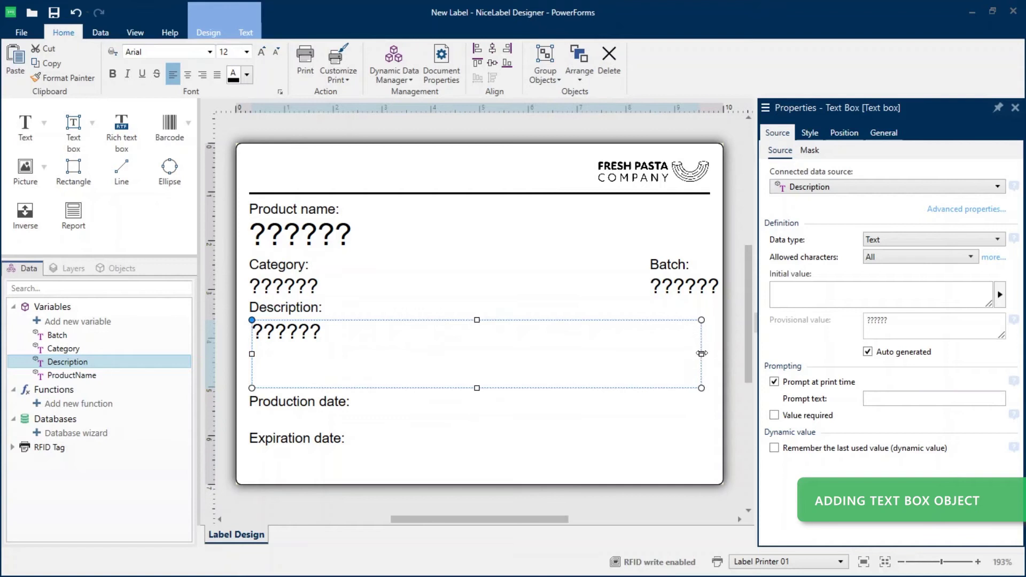
drag(486, 388, 487, 357)
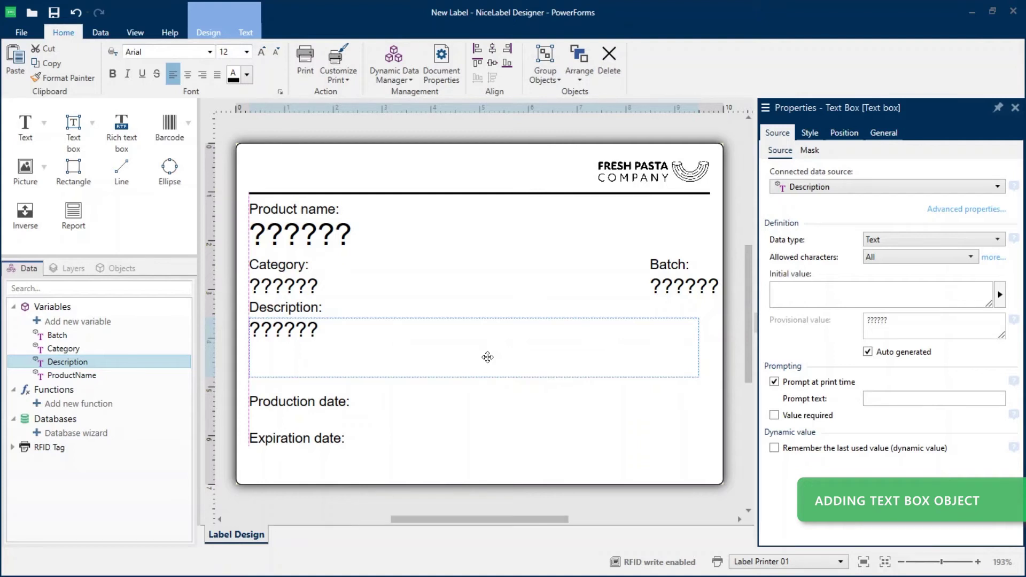
click(487, 357)
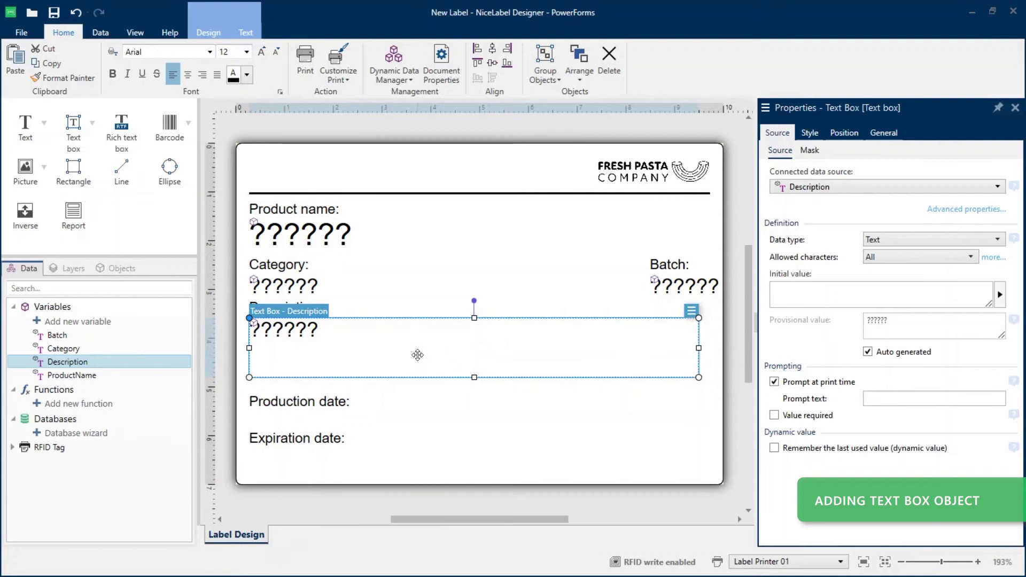
Set the Description text box to fit its content by adjusting font size, with minimum 4 and maximum 72
click(810, 135)
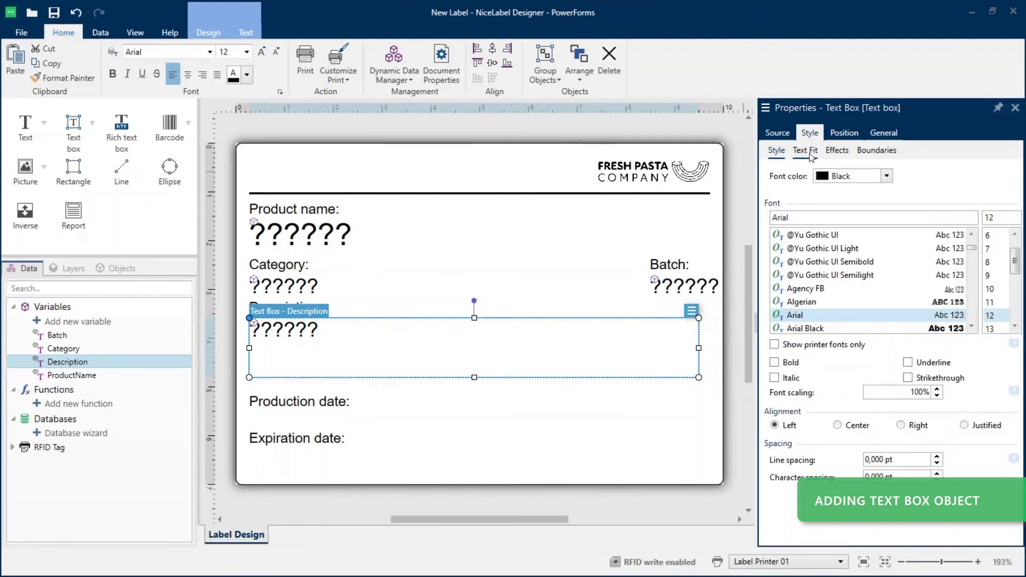
click(811, 154)
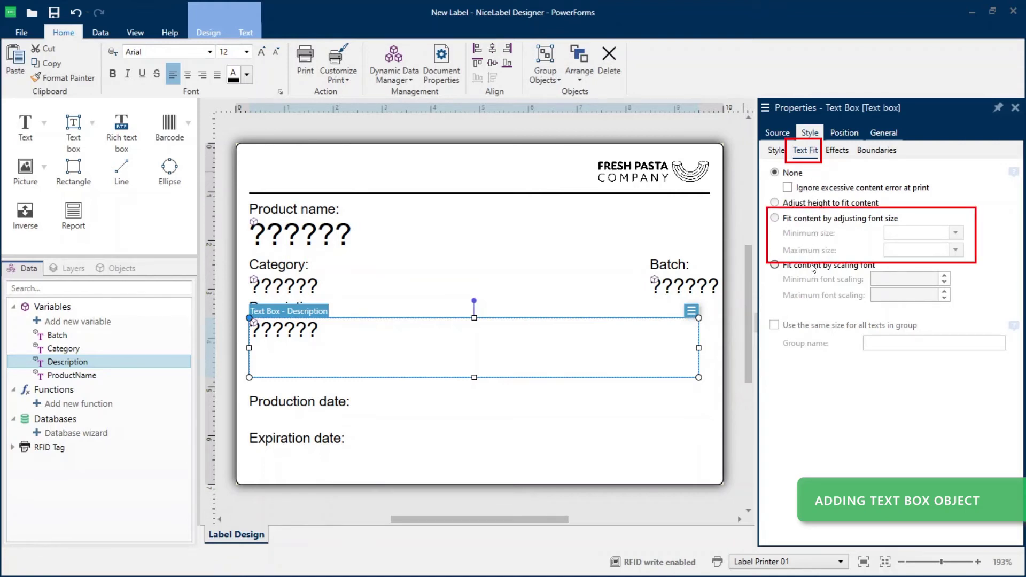
click(774, 219)
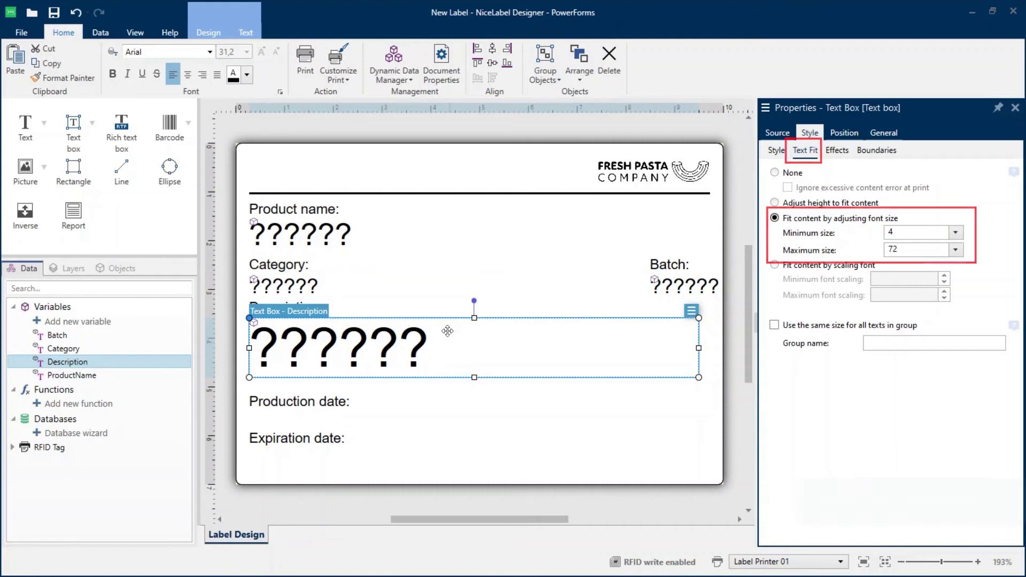
click(439, 304)
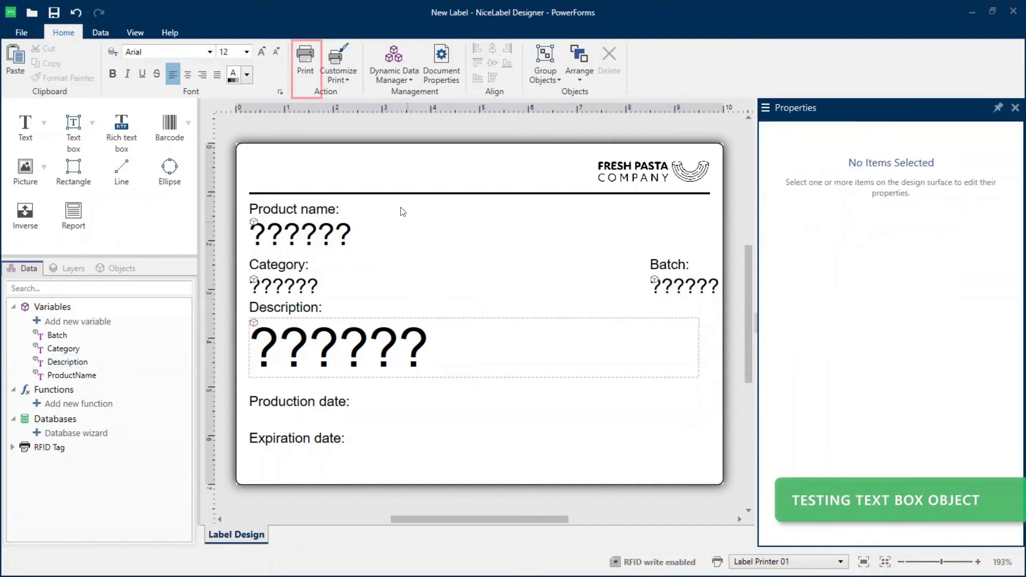
Test the Description variable in the print preview with "A long, thin, cylindrical pasta of Italian origin."
click(303, 65)
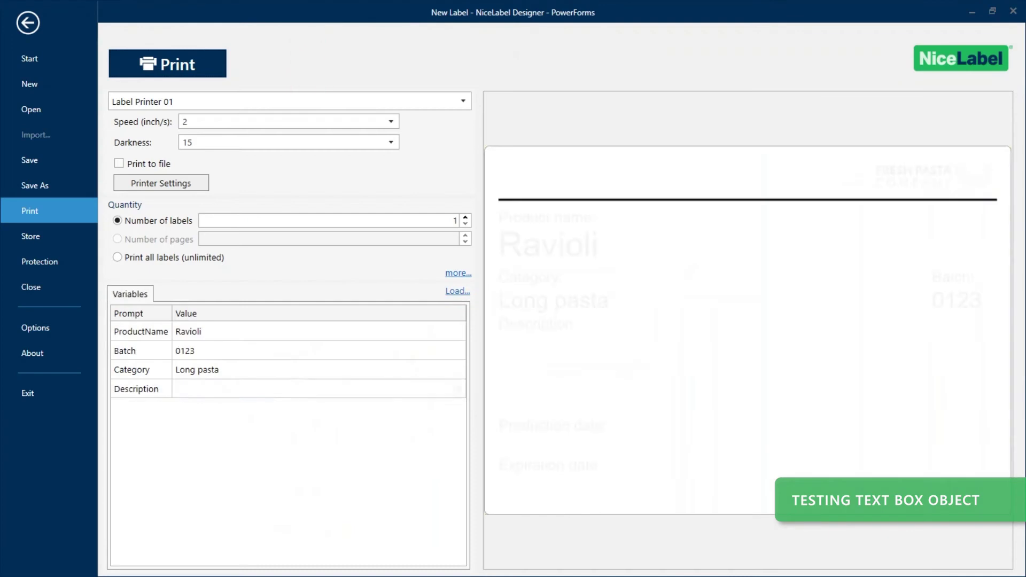
click(223, 389)
text(A long, thin cylindrical pasta of Italian origin.)
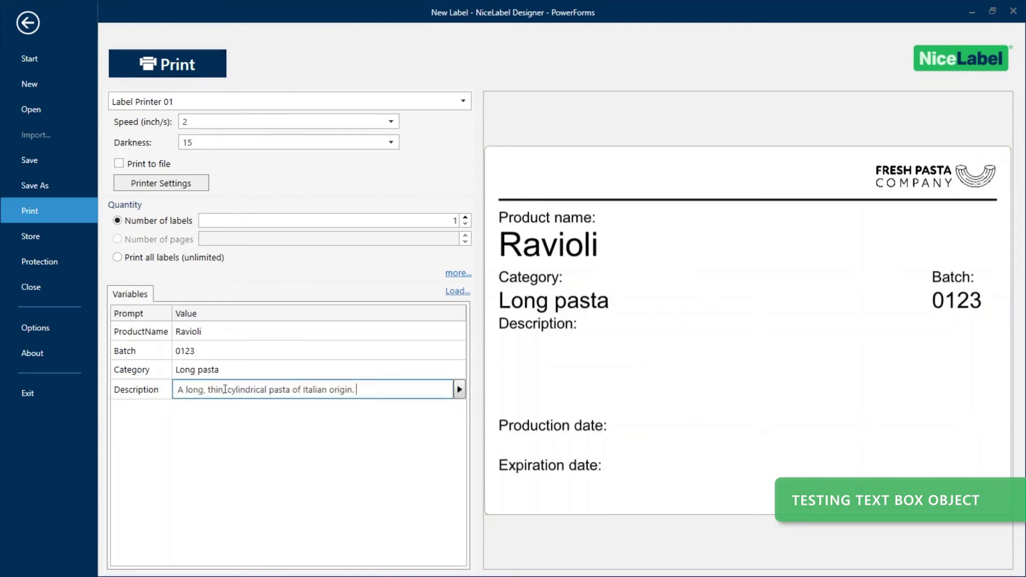
click(225, 389)
text(,)
key(Return)
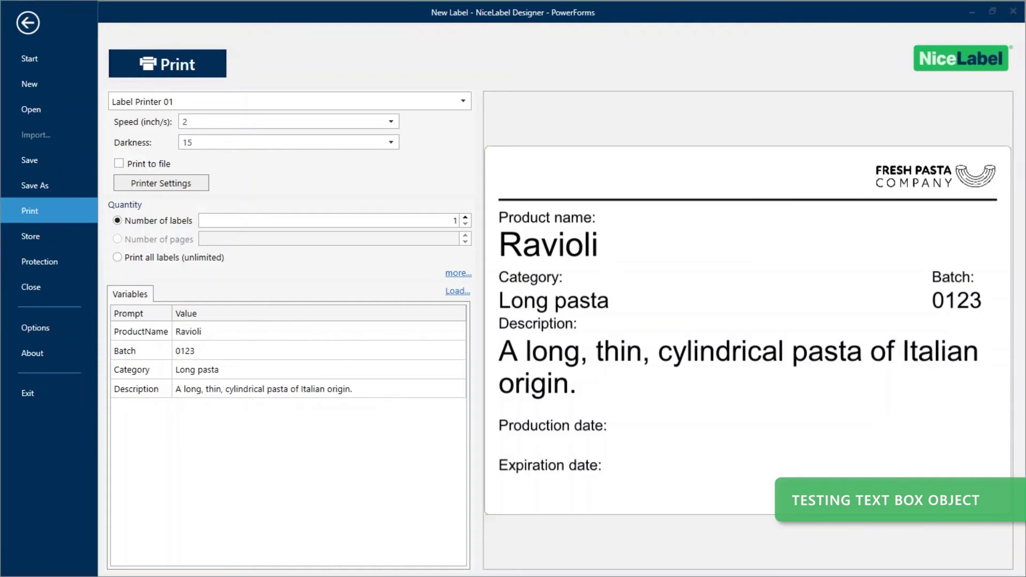
Extend the Description test value with the sentence "Spaghetti is made of semolina or flour and water."
click(400, 388)
text(A long, thin, cylindrical pasta of Italian origin. Spaghetti is made of semolina or flour and water.)
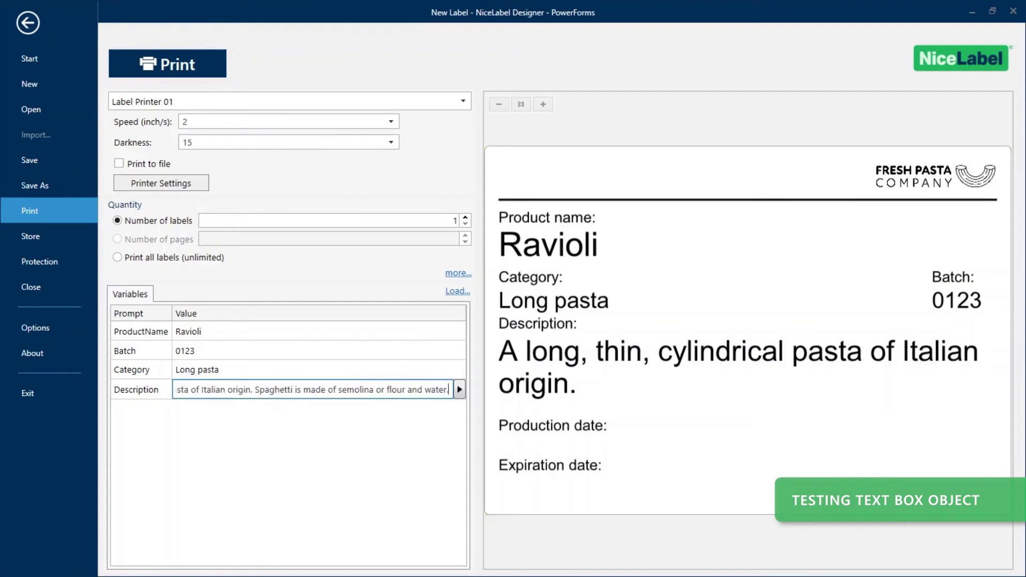
click(717, 507)
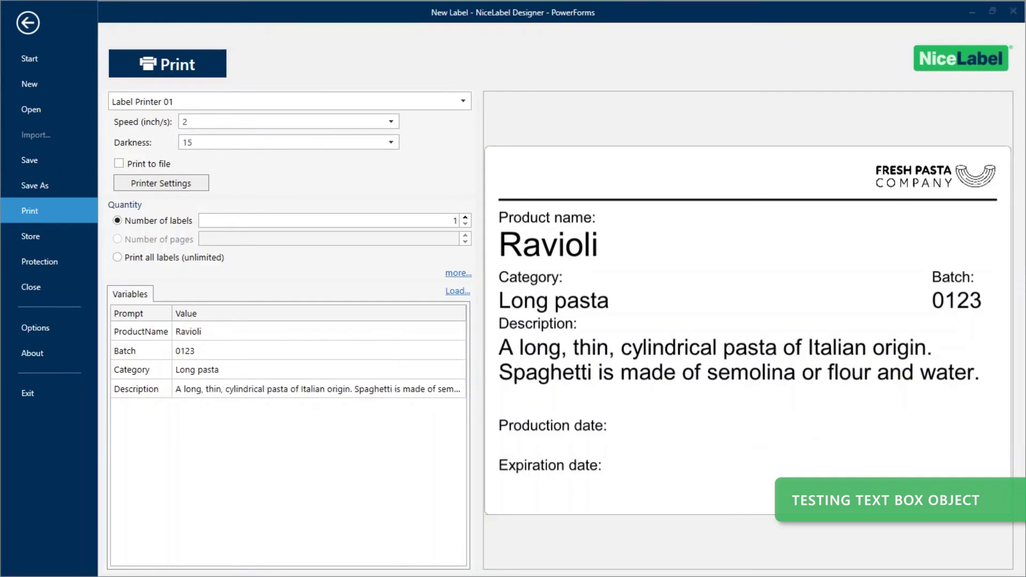
Test Description with the full spaghetti text ending in "25–30 cm (10–12 in) lengths." and return to the label design
click(300, 389)
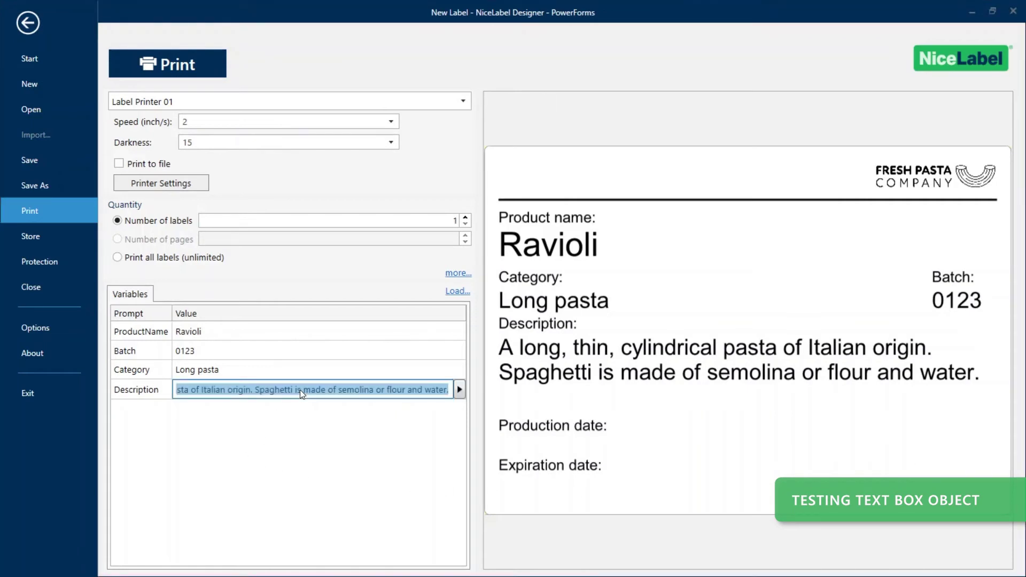
text(A long, thin, cylindrical pasta of Italian origin. Spaghetti is made of semolina or flour and water. Usually, the pasta is white because refined flour is used, but whole wheat flour may be added. Spaghettini and spaghettoni are slightly thinner or thicker, respectively. Originally, spaghetti was notably long, but shorter lengths gained in popularity during the latter half of the 20th century and now it is most commonly available in 25–30 cm (10–12 in) lengths.)
key(Return)
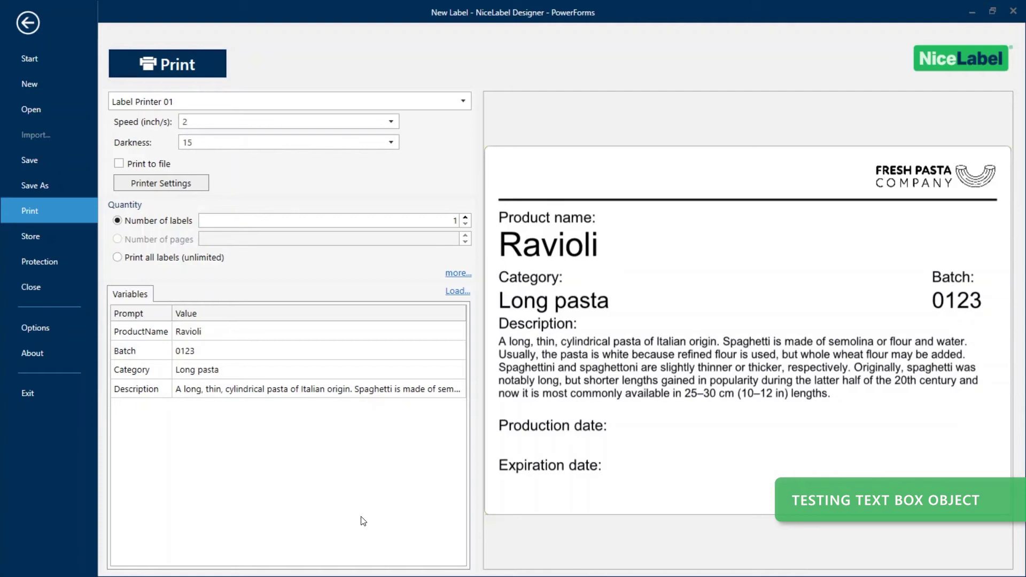
click(29, 32)
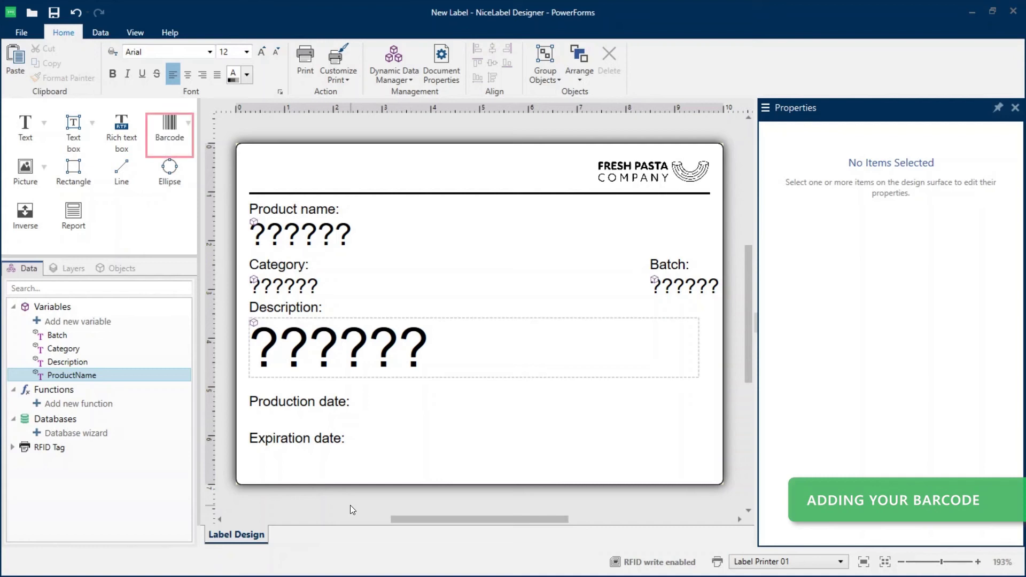
Add a barcode object to the free area beside the production and expiration date texts, below the Description text box
click(168, 126)
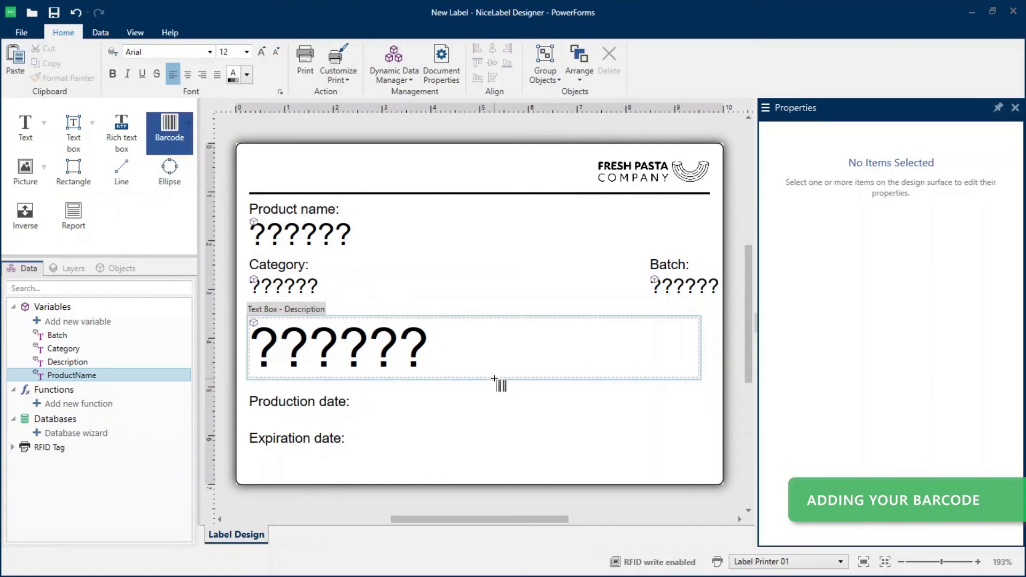
click(474, 400)
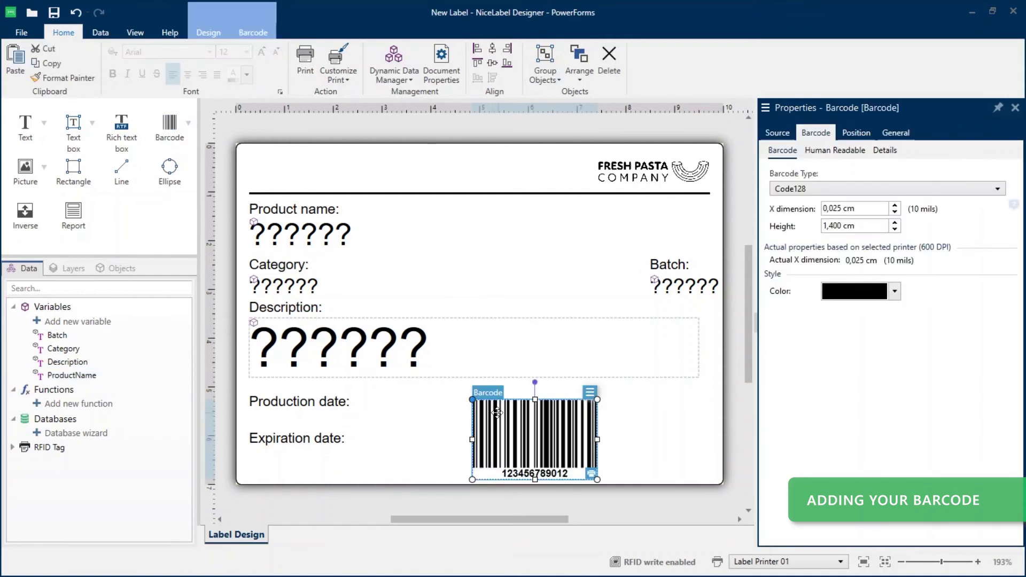
drag(497, 413, 547, 407)
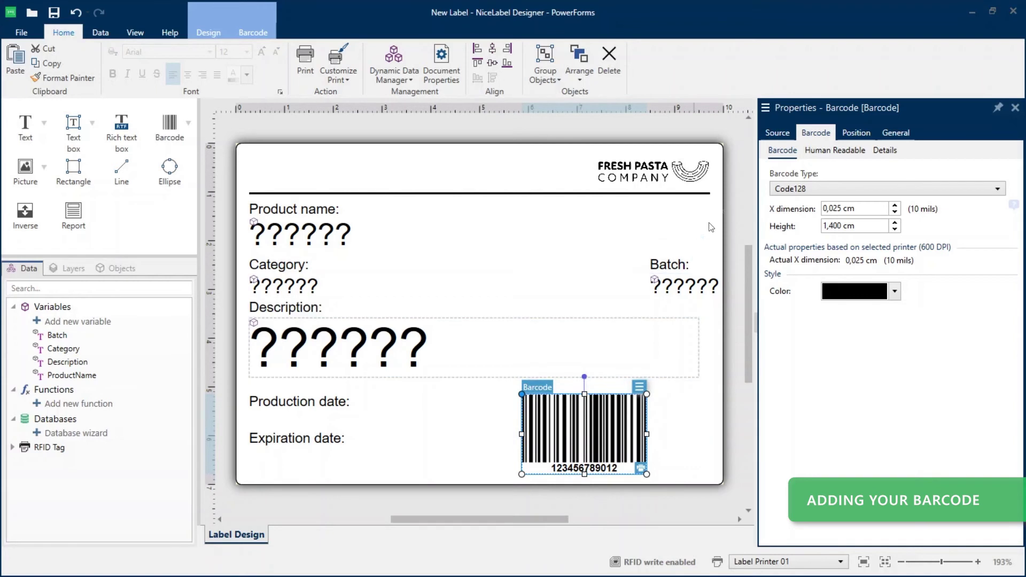
Create a new variable named EANcode and connect it to the barcode as its data source
click(777, 133)
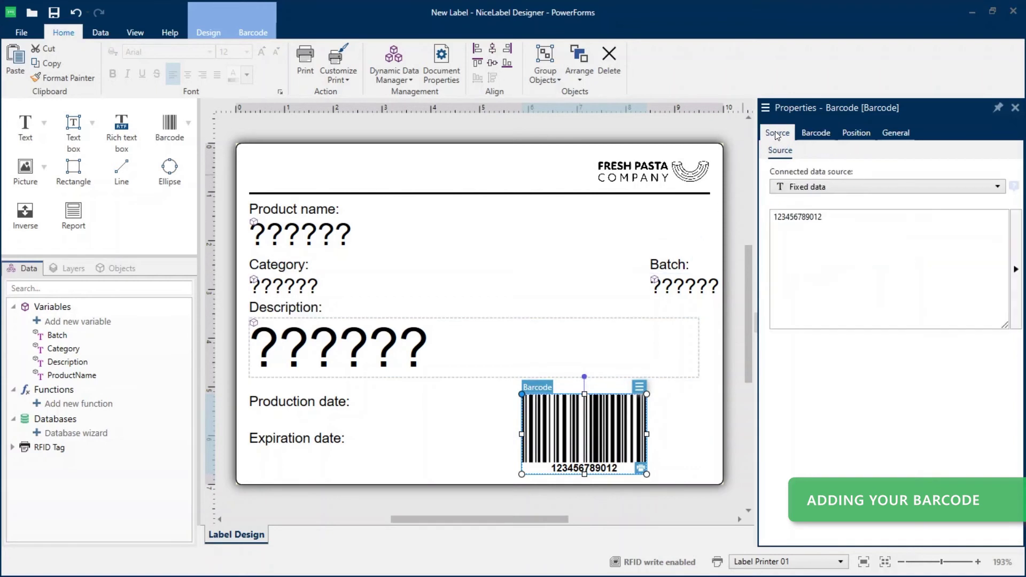
click(796, 188)
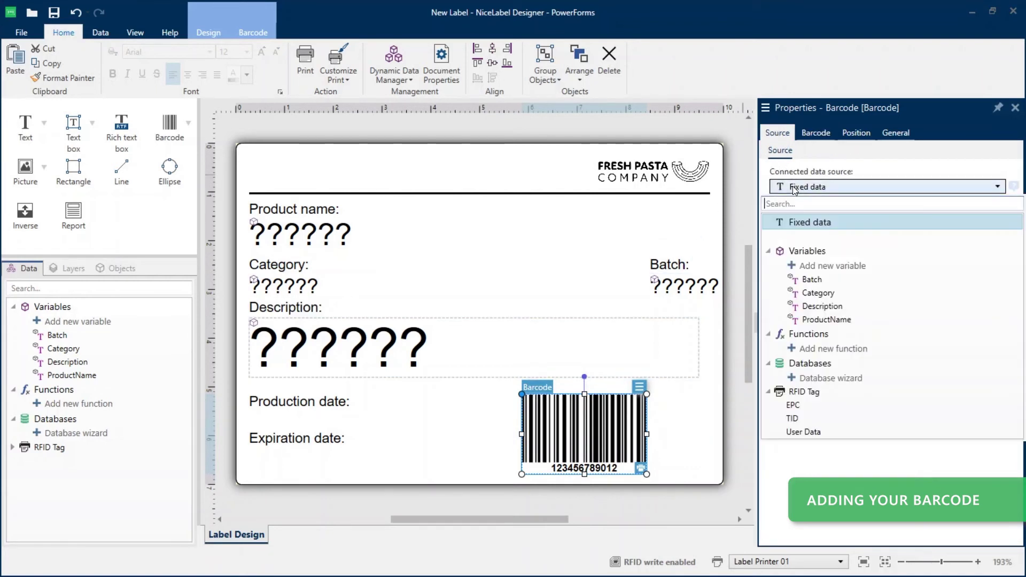
click(808, 267)
text(EANcode)
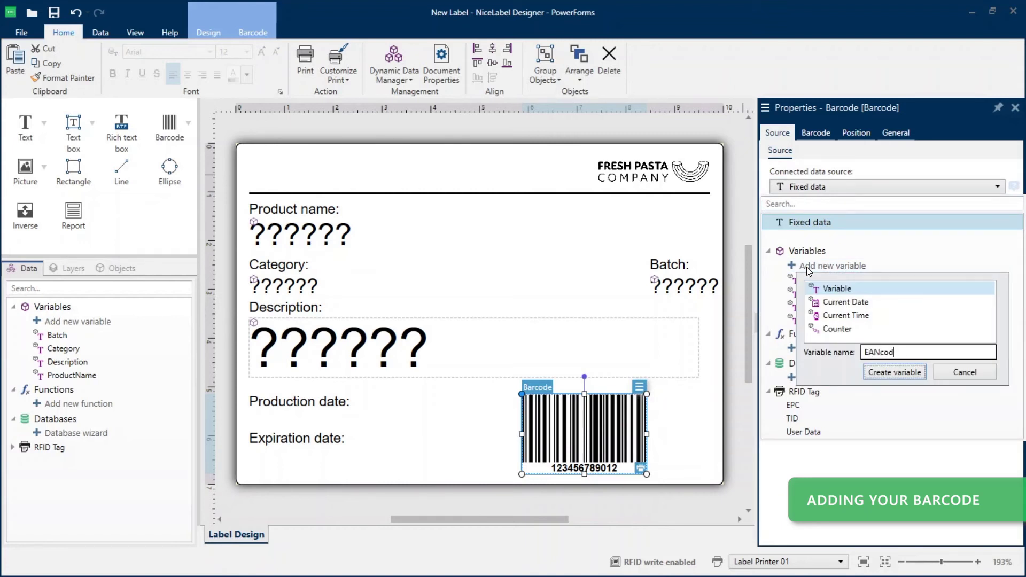
click(883, 374)
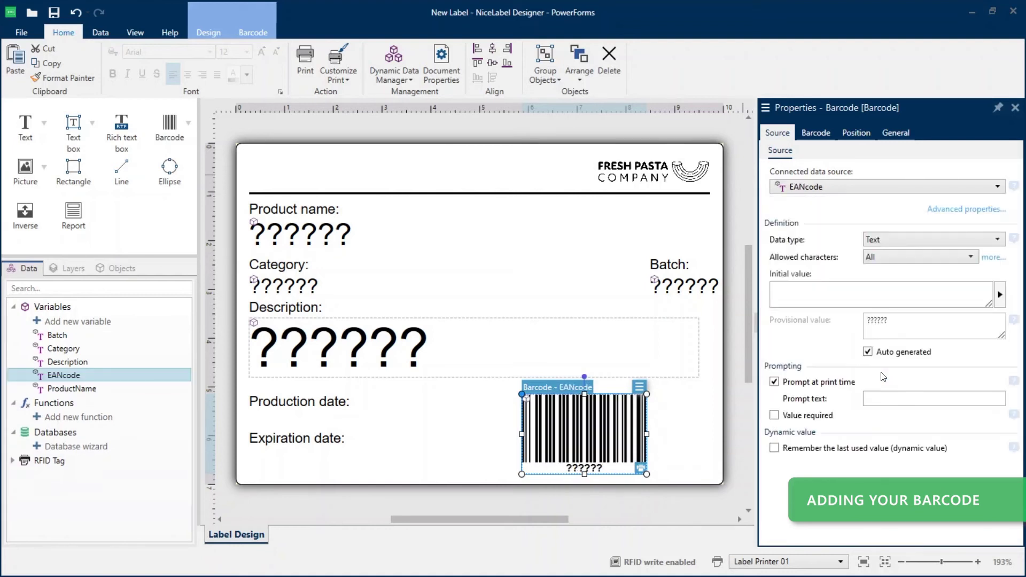
Allow only numeric characters for the EANcode variable and choose Ean-13 as the barcode type
click(919, 257)
click(898, 278)
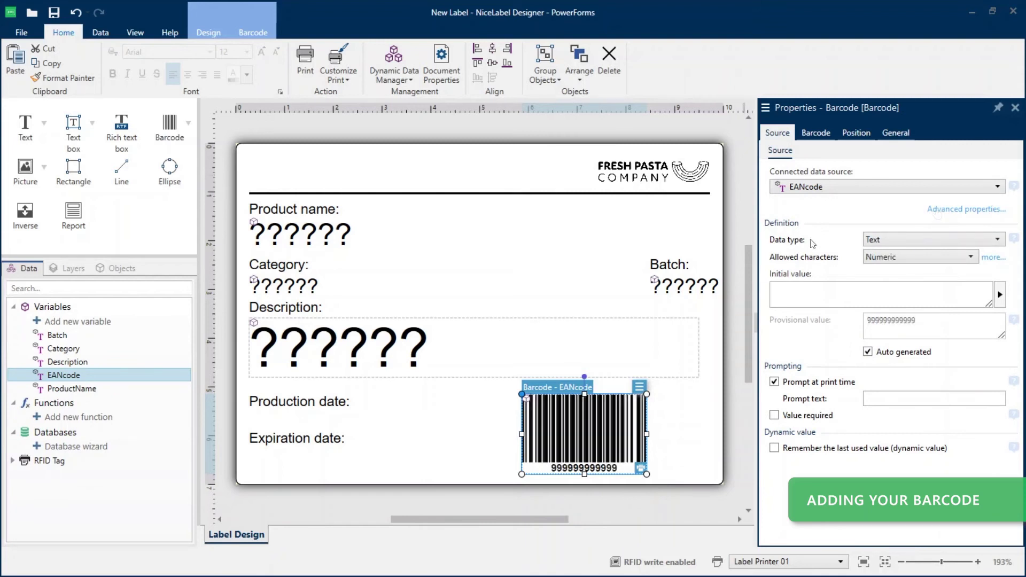
click(819, 136)
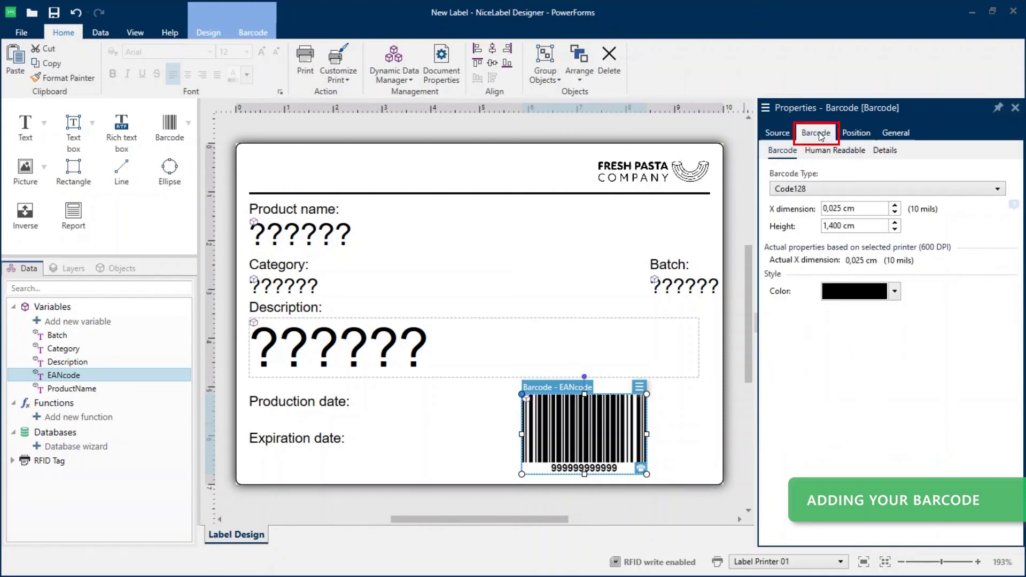
click(807, 189)
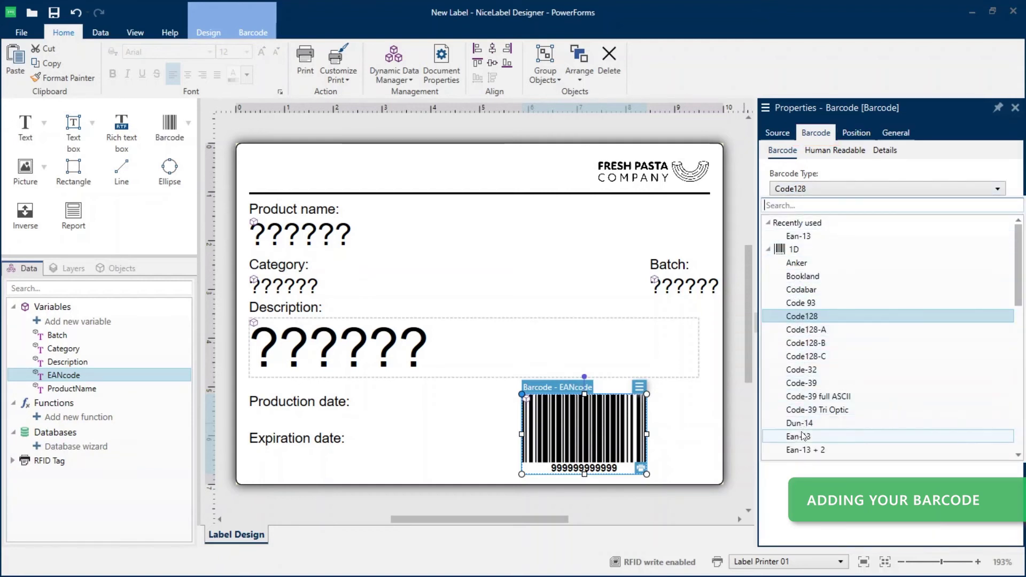
scroll(813, 434, down, 10)
scroll(817, 442, up, 5)
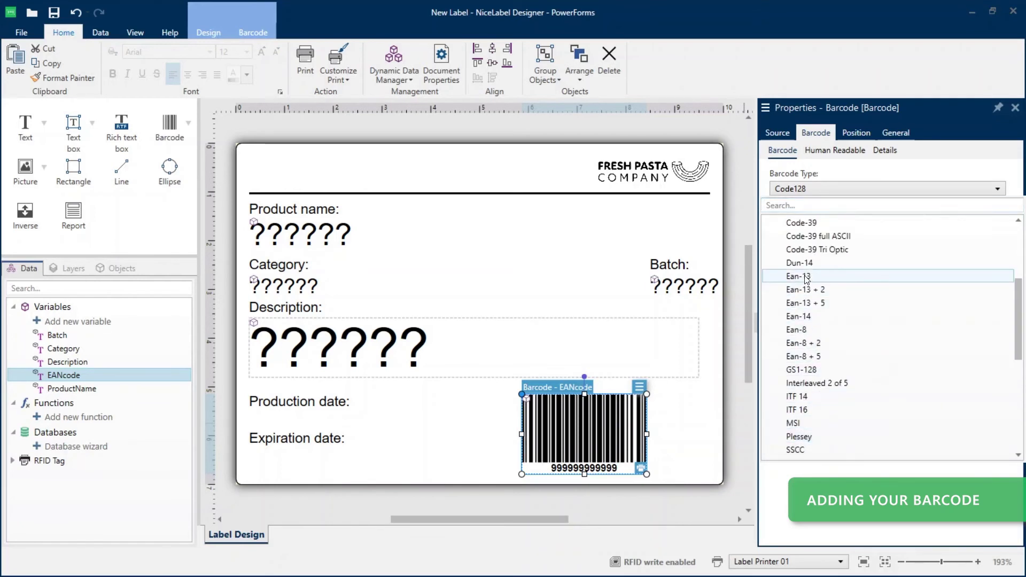
click(807, 277)
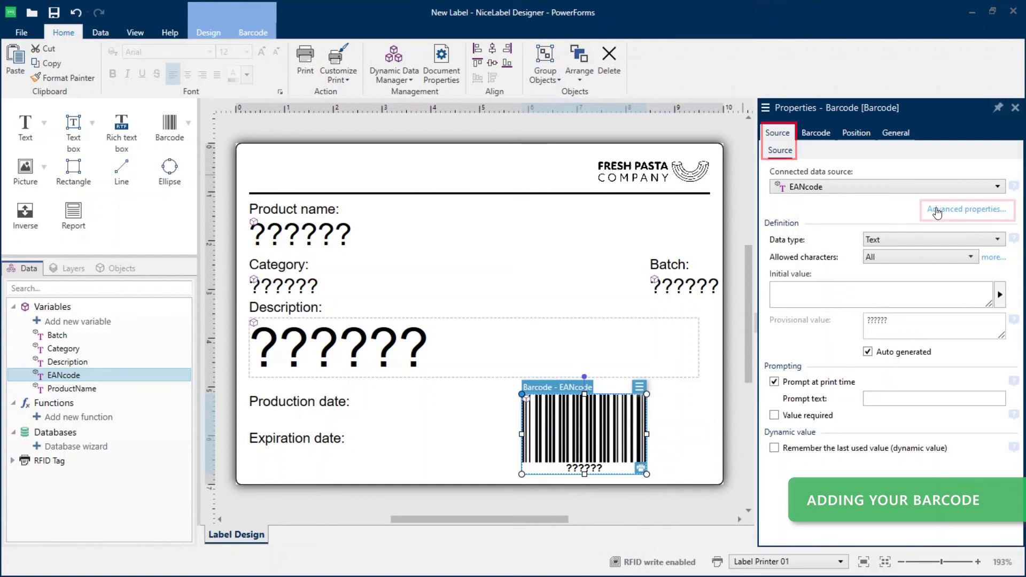
Configure the EANcode variable's input rules to allow only numeric characters, limit the length and require a fixed length
click(937, 209)
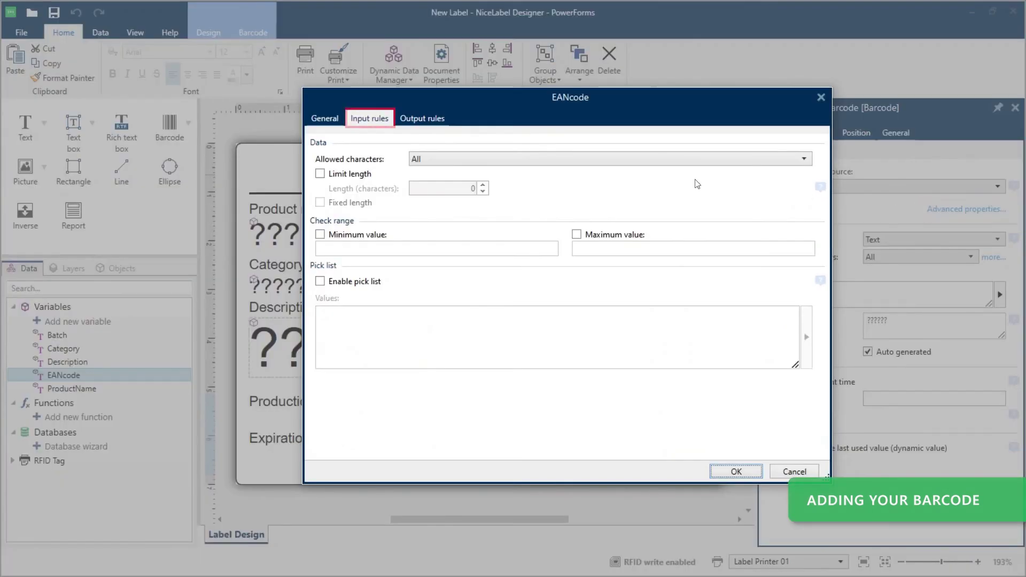
click(527, 167)
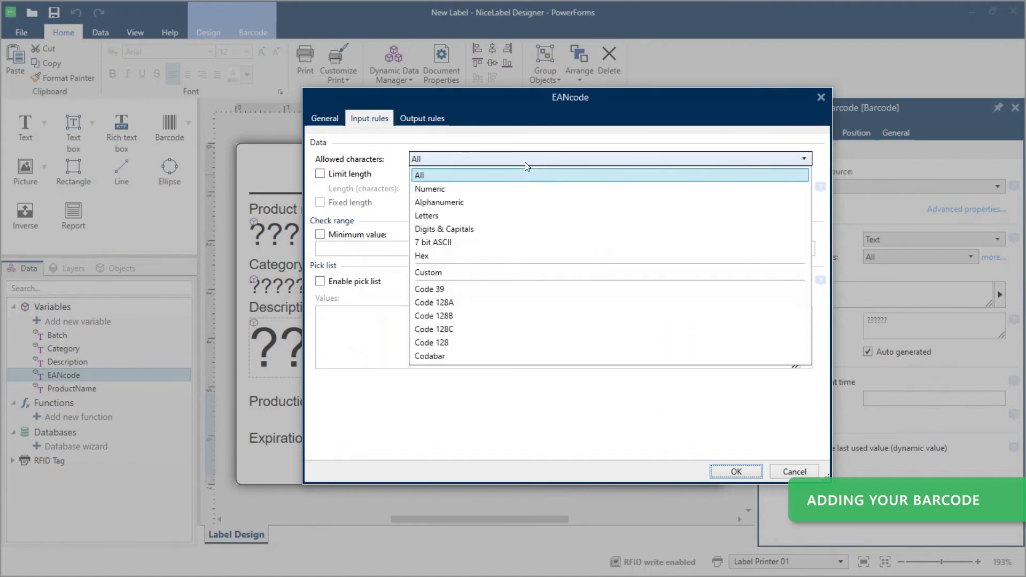
click(432, 191)
click(320, 174)
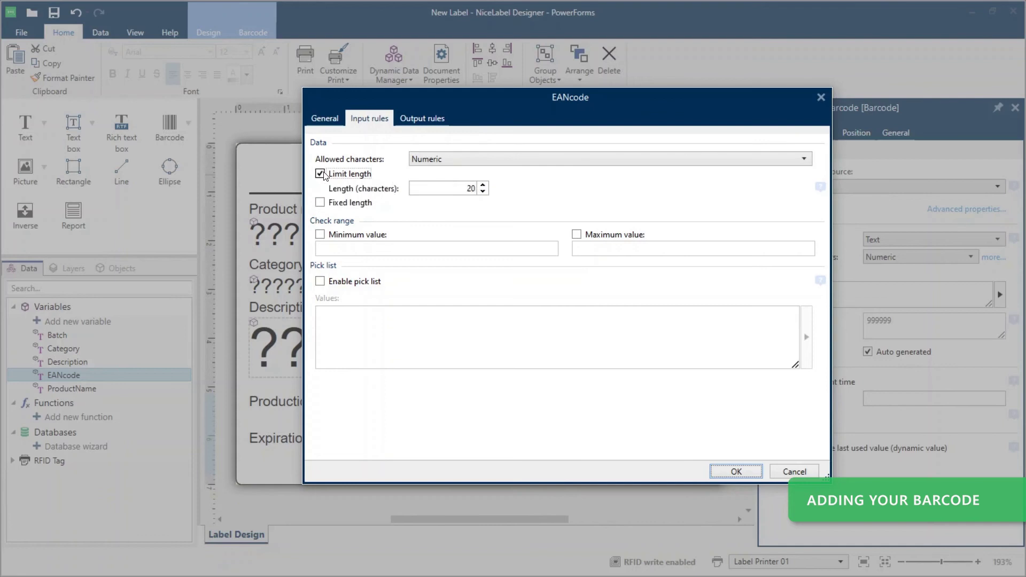
double_click(472, 189)
click(321, 204)
click(736, 471)
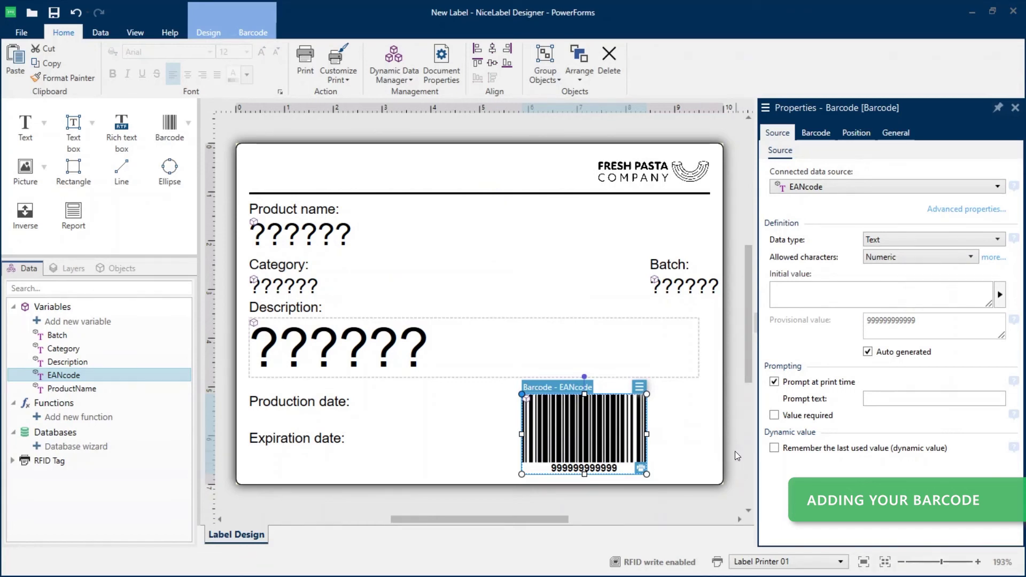
Set the barcode type to Ean-13 and open its check digit settings
click(819, 134)
click(808, 188)
click(828, 151)
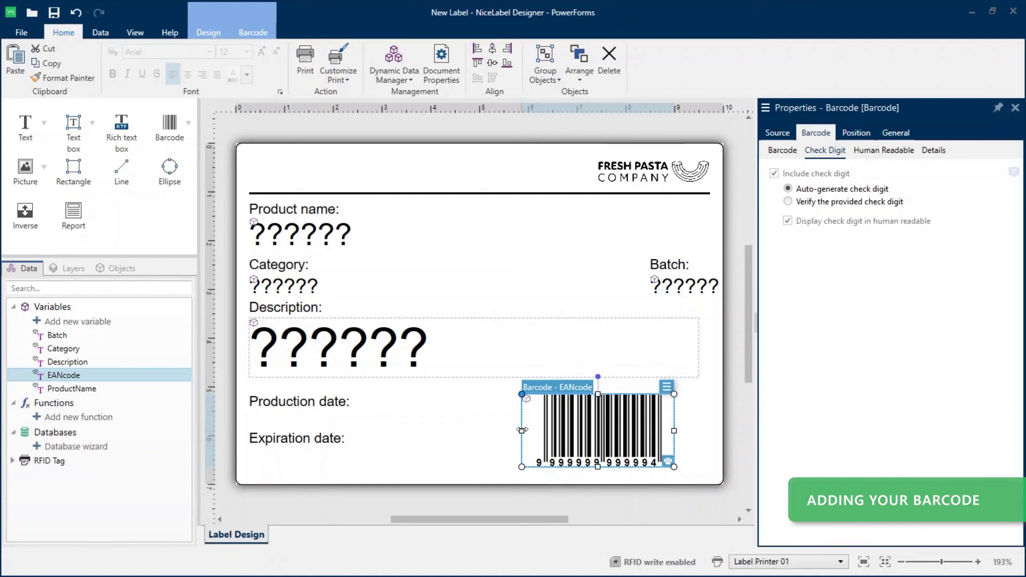
Enlarge the barcode by extending its left edge toward the middle of the label
drag(522, 430, 412, 429)
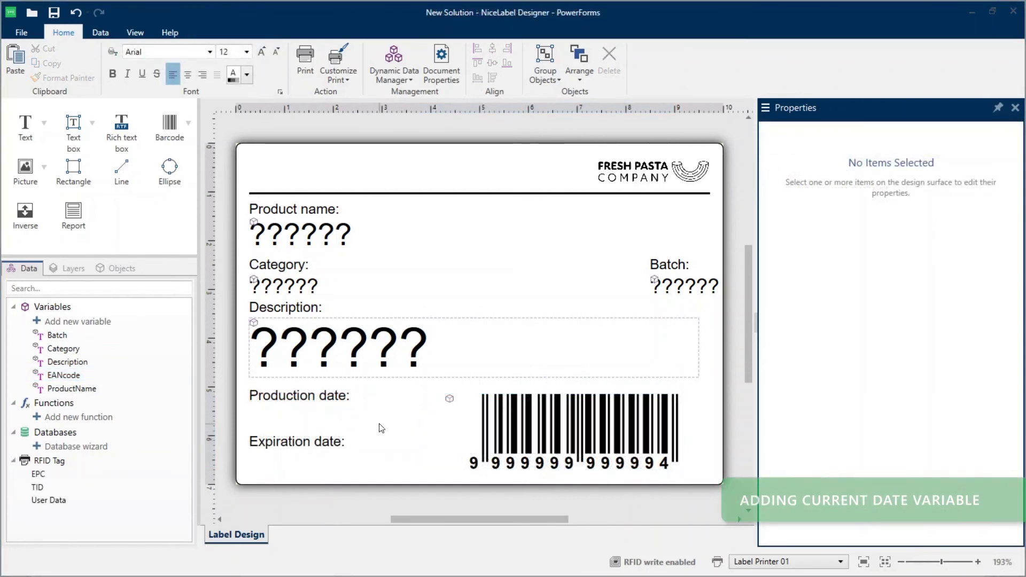
Create a Current Date variable and place it as a text object directly below the Production date label
click(328, 402)
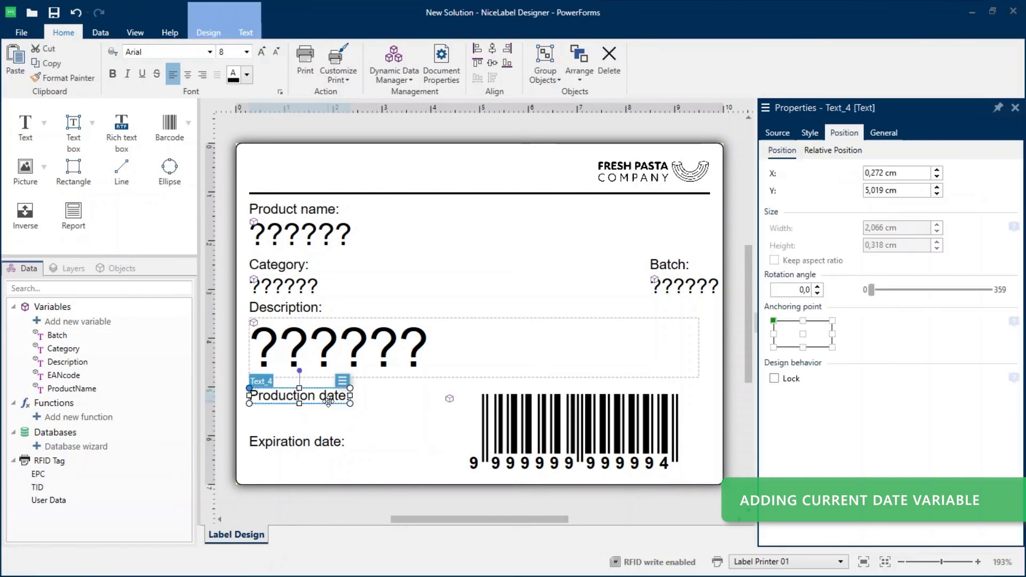
click(44, 124)
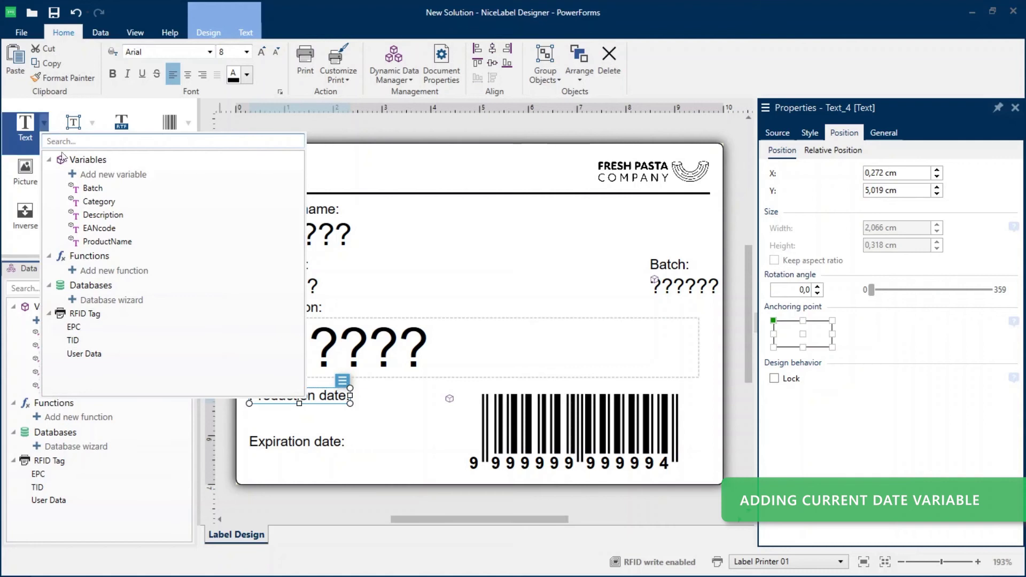
click(91, 181)
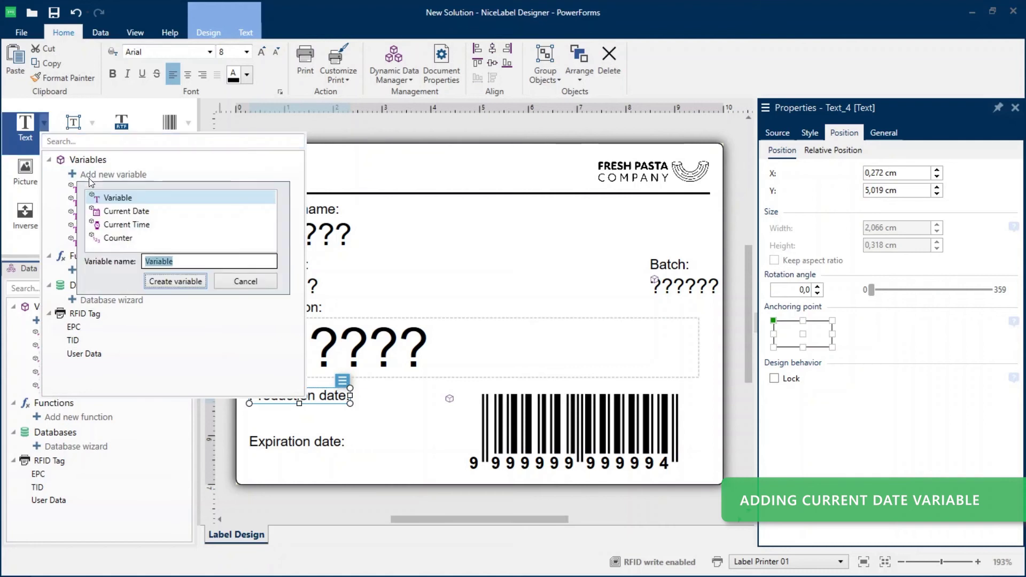
click(114, 214)
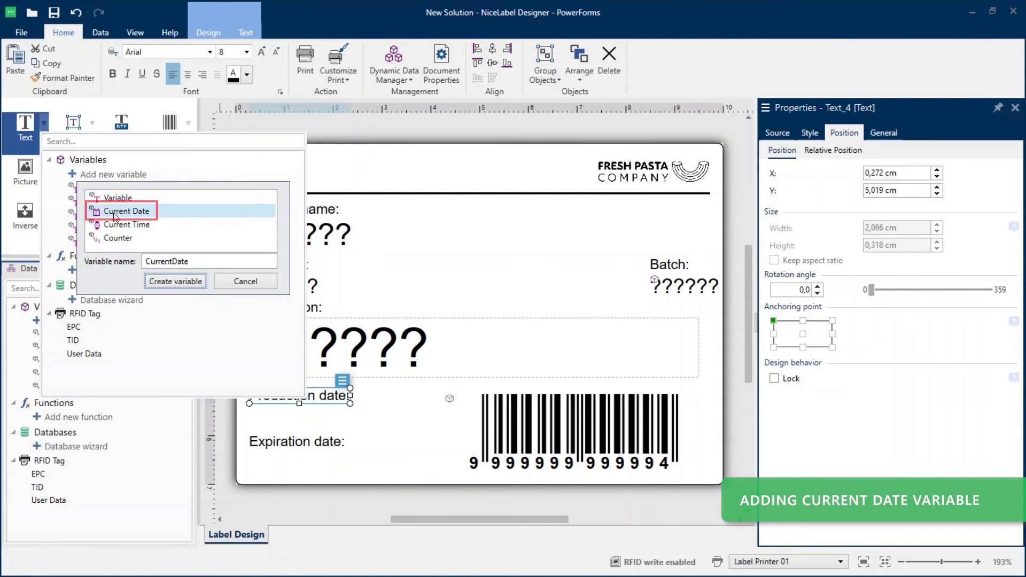
click(159, 286)
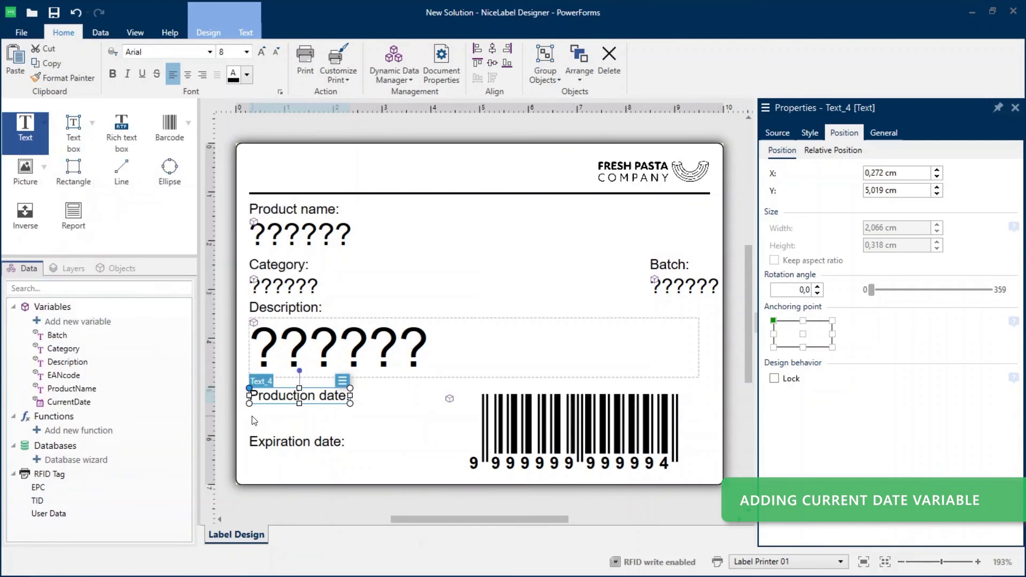
drag(253, 420, 256, 420)
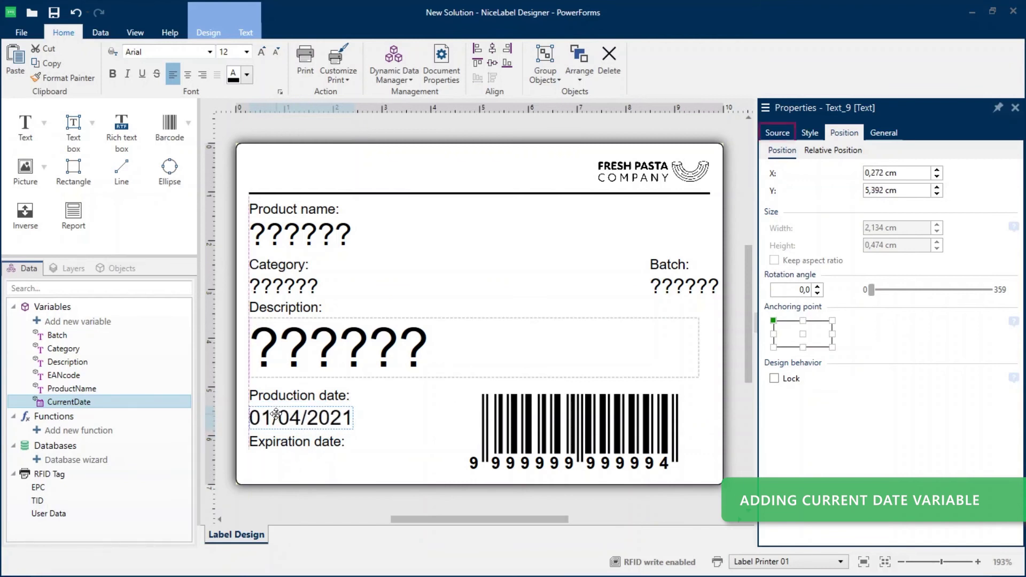
Set the output format of the production date text to dd.MM.yyyy
click(285, 415)
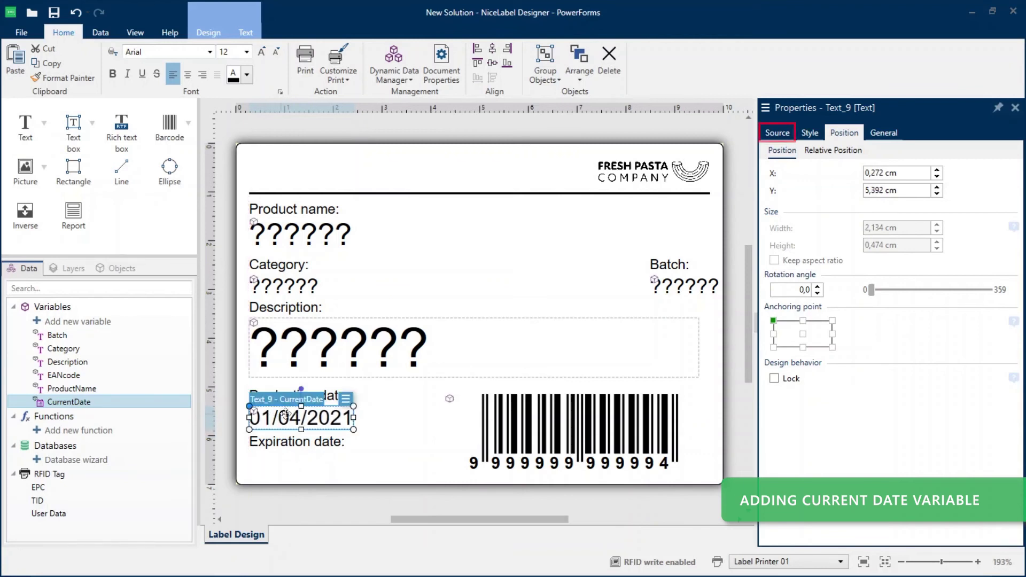
click(768, 135)
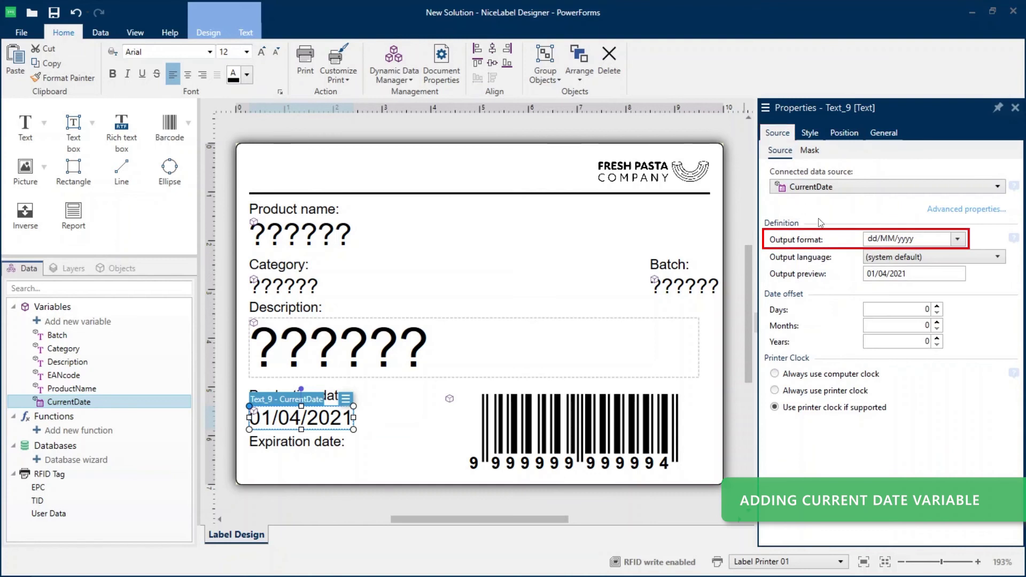
click(963, 240)
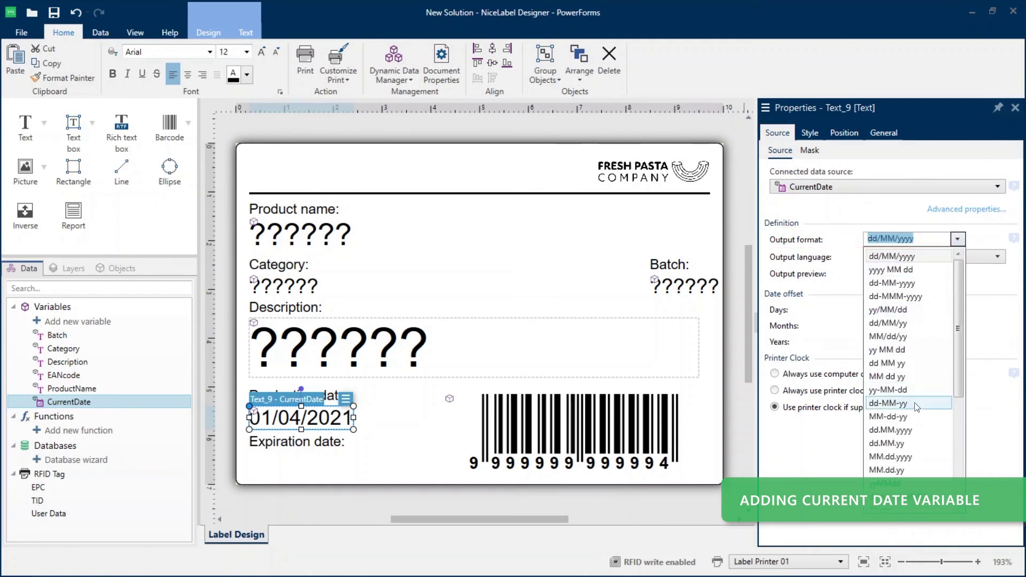
click(909, 435)
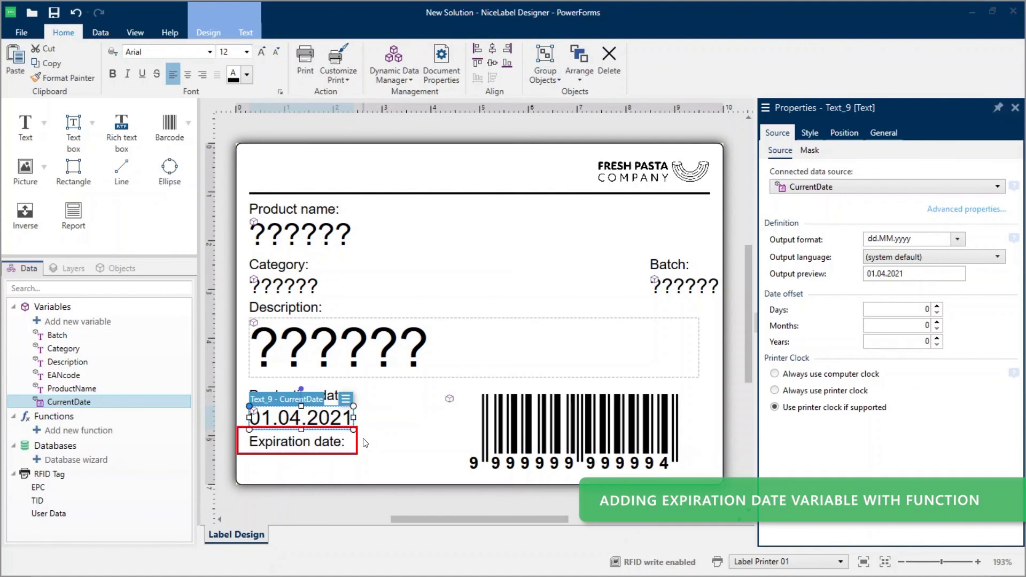
Create a new Date Offset function for the expiration date
click(325, 443)
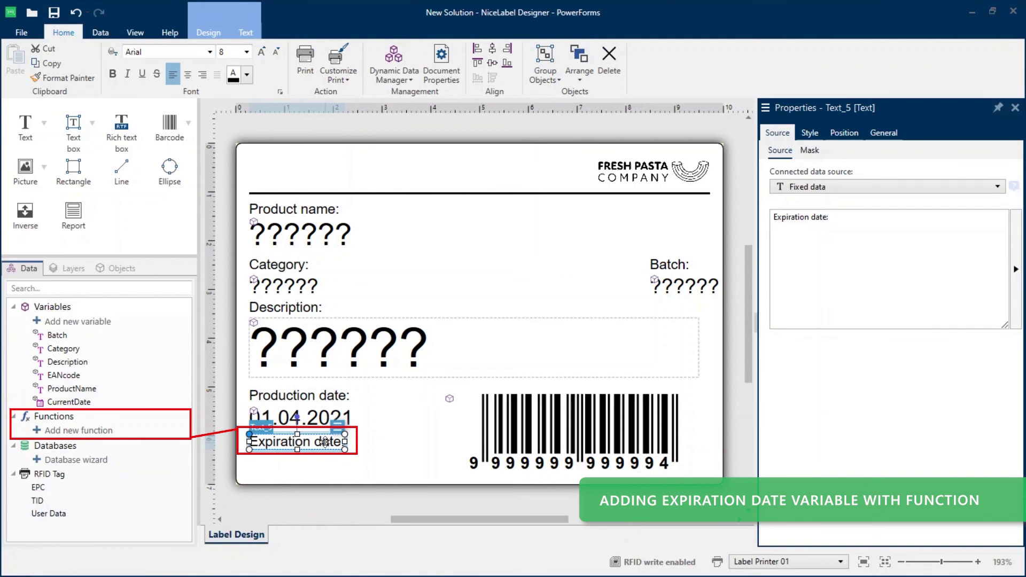
click(85, 431)
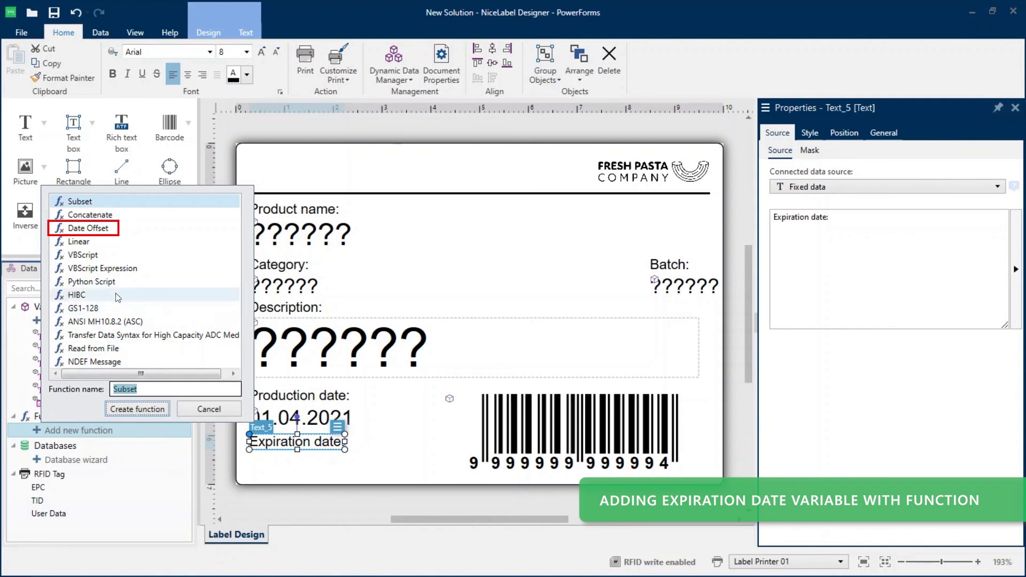
click(113, 233)
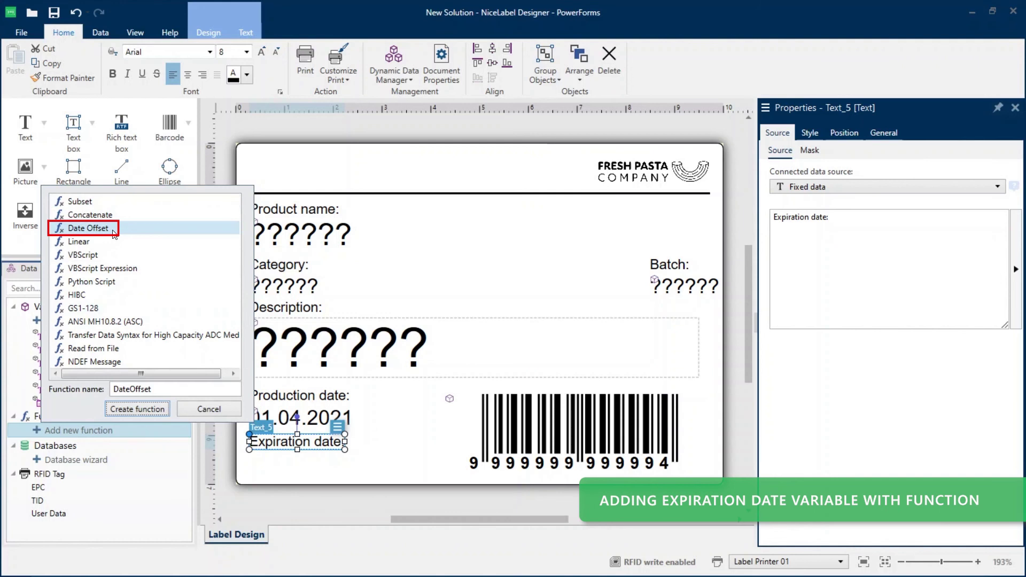
click(134, 413)
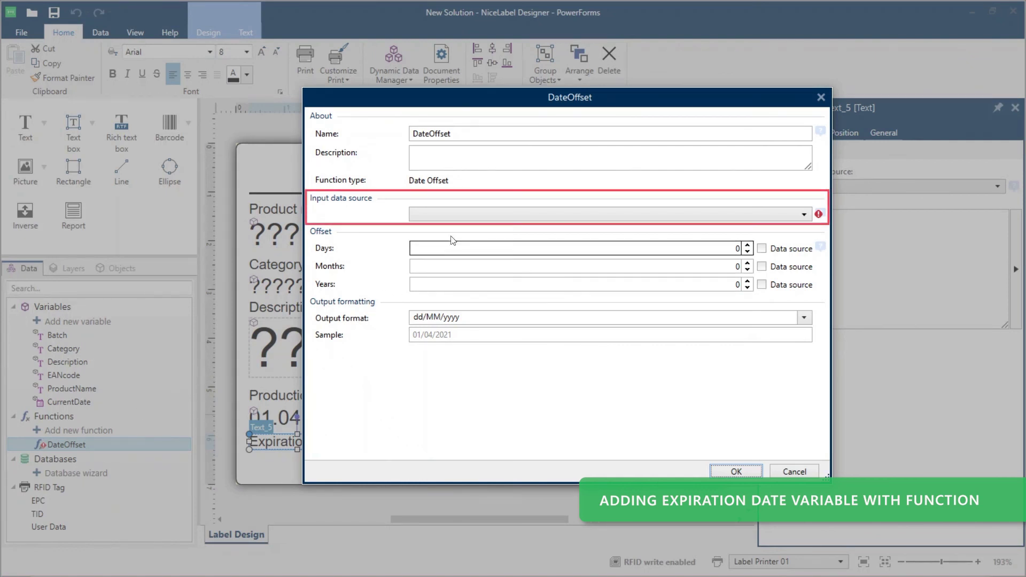
Configure the date offset function with CurrentDate as input, a 6-month offset and dd.MM.yyyy as output format
click(486, 215)
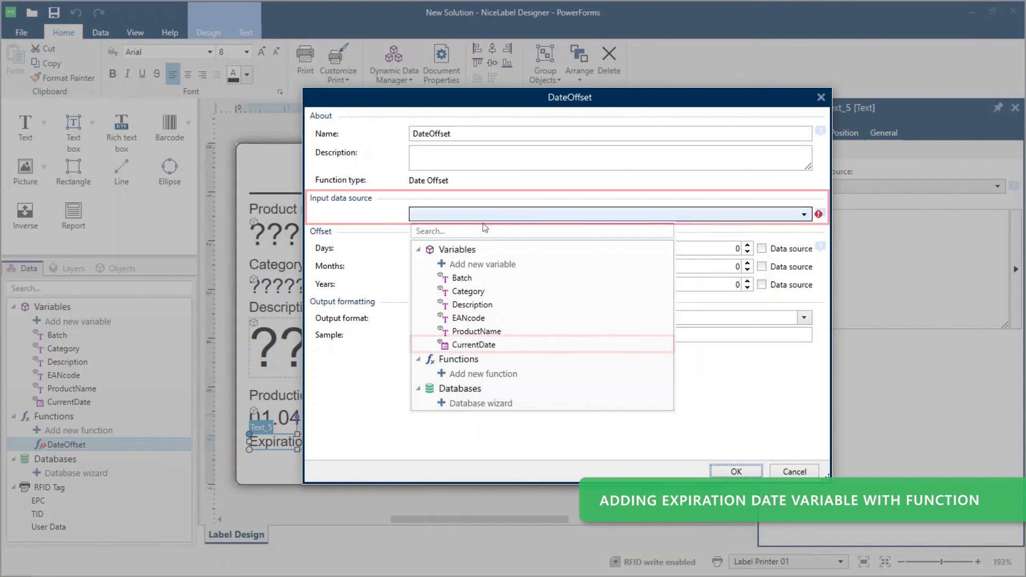
click(488, 345)
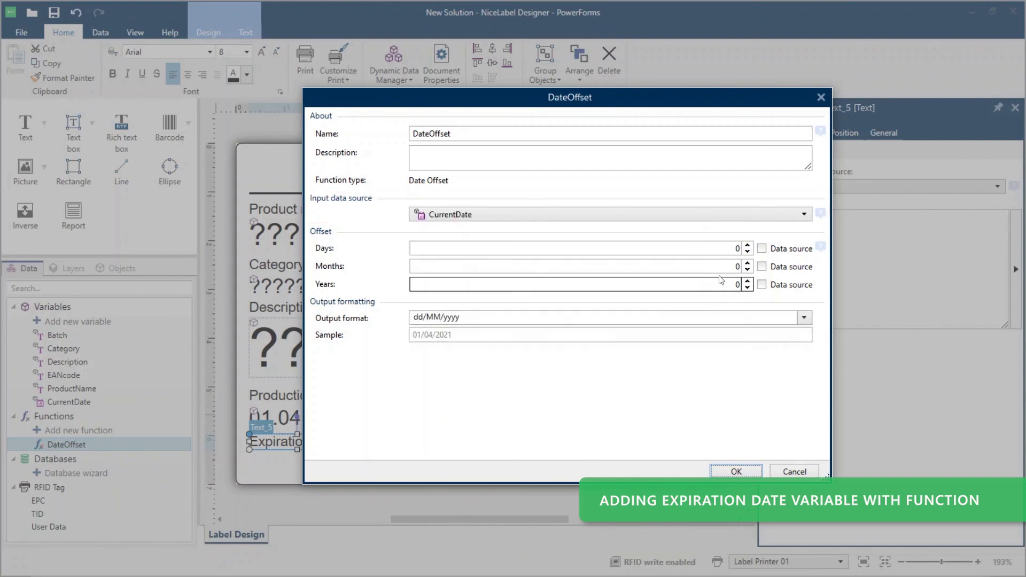
click(748, 263)
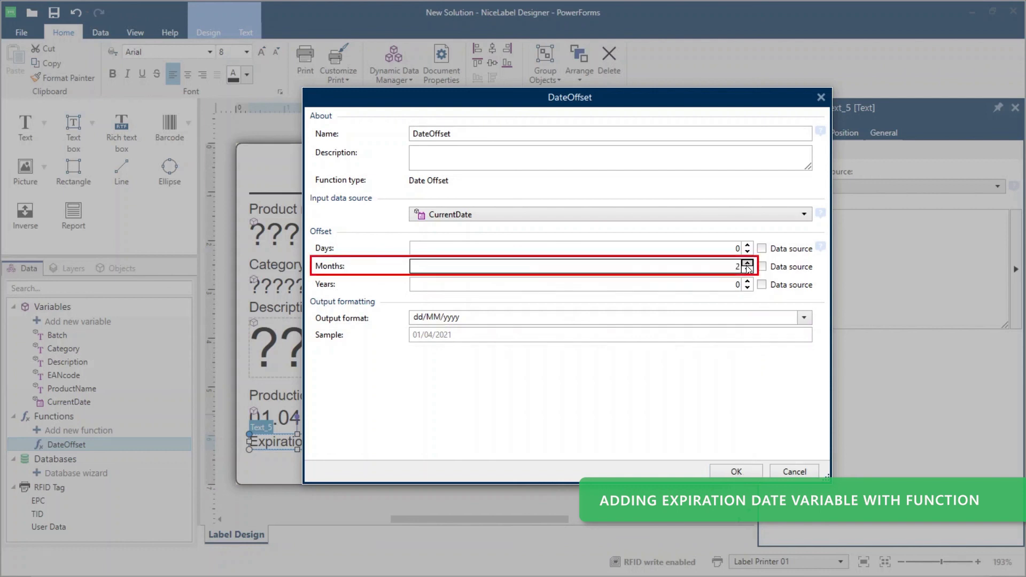
click(748, 263)
click(747, 264)
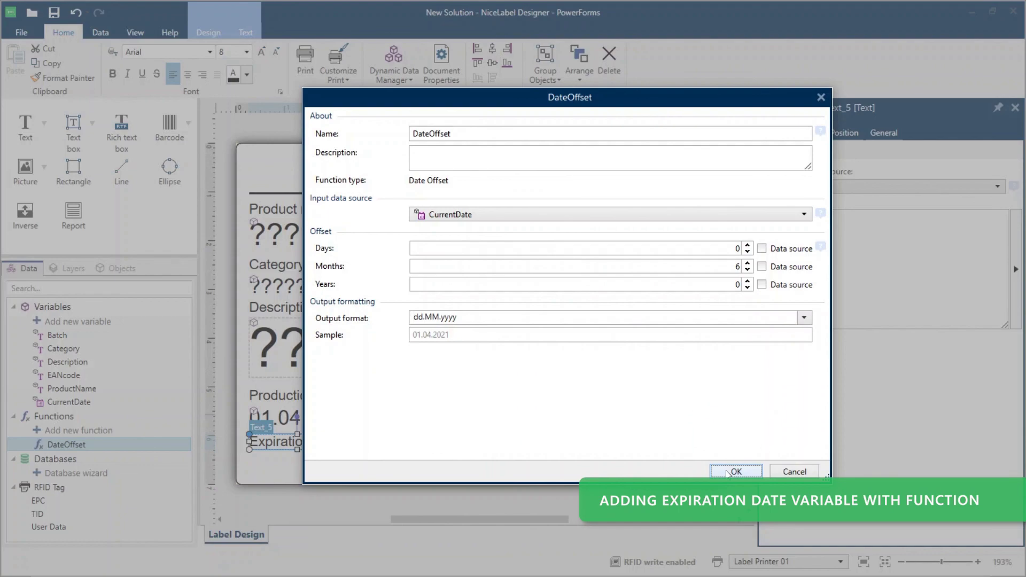
click(728, 473)
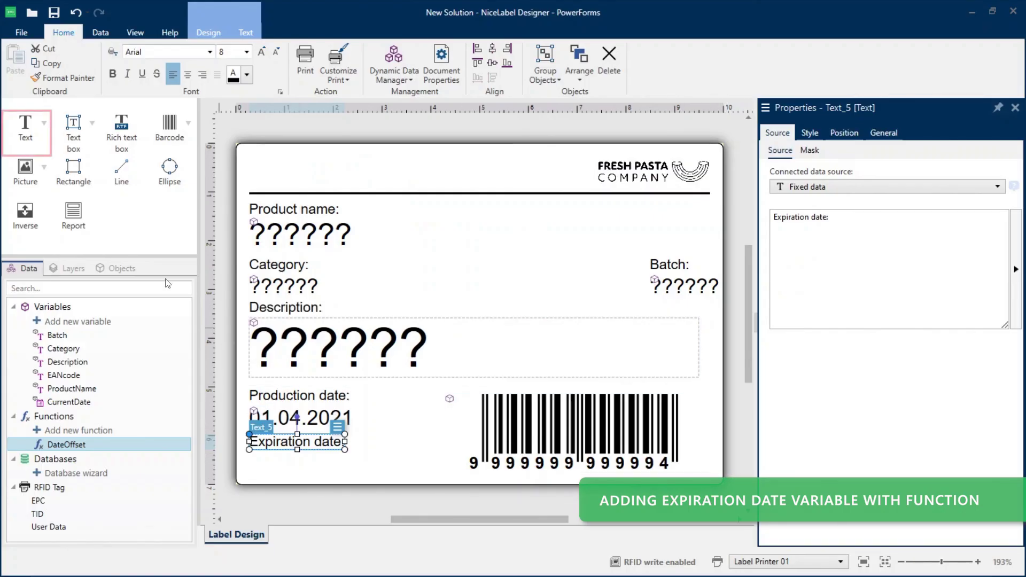
Place a text object connected to the DateOffset function below the Expiration date label
click(44, 123)
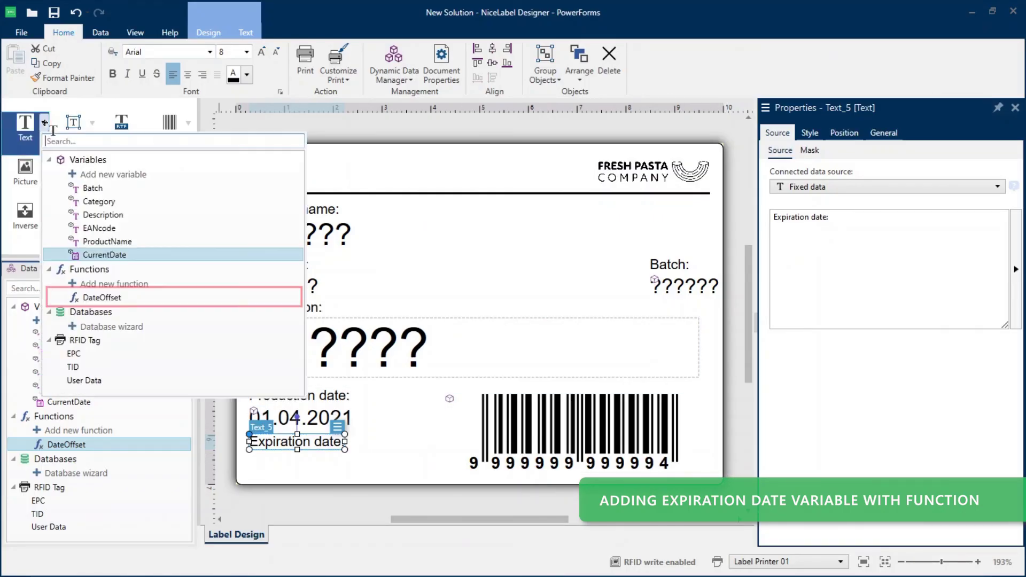
click(99, 299)
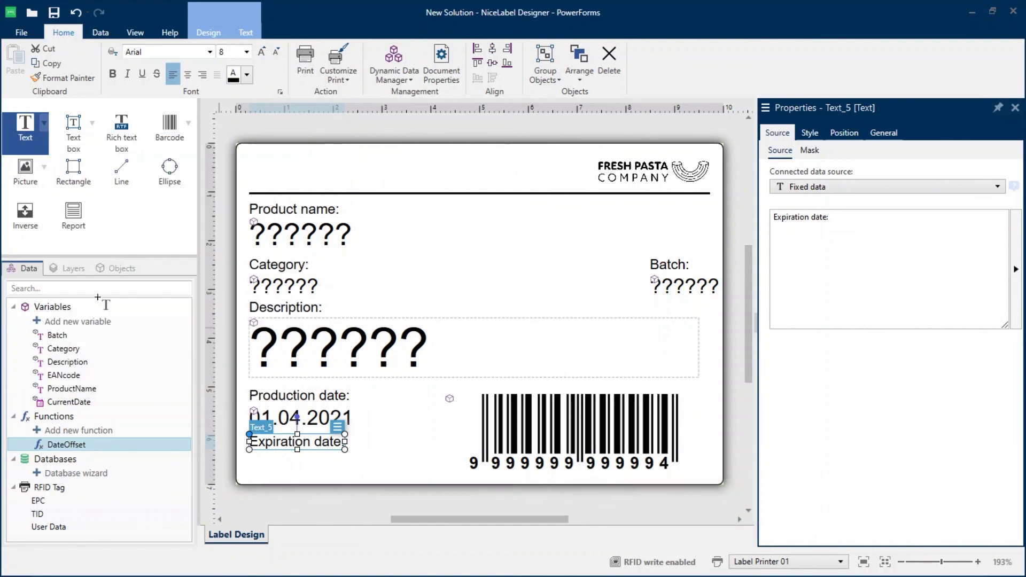
click(252, 462)
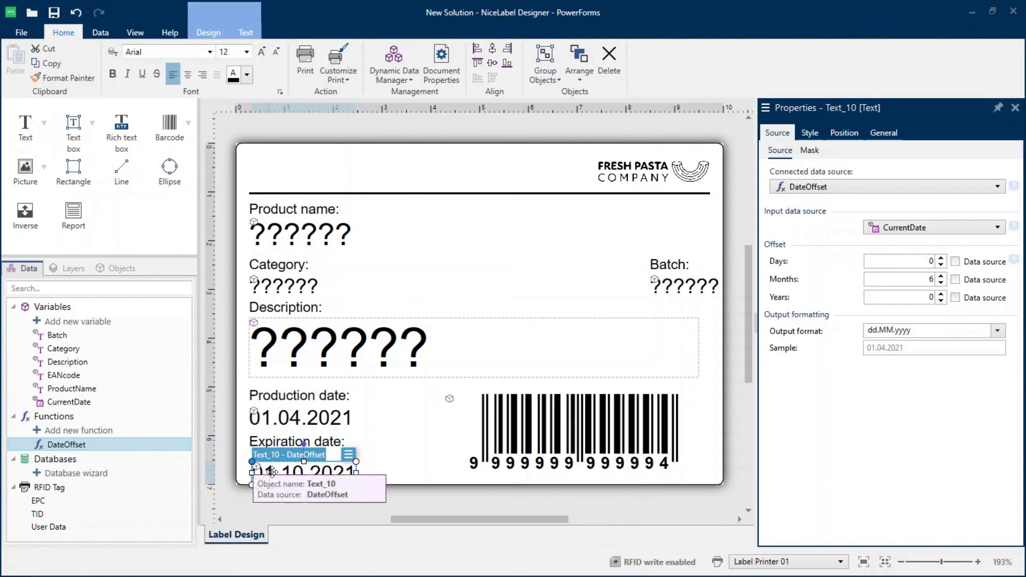
click(236, 124)
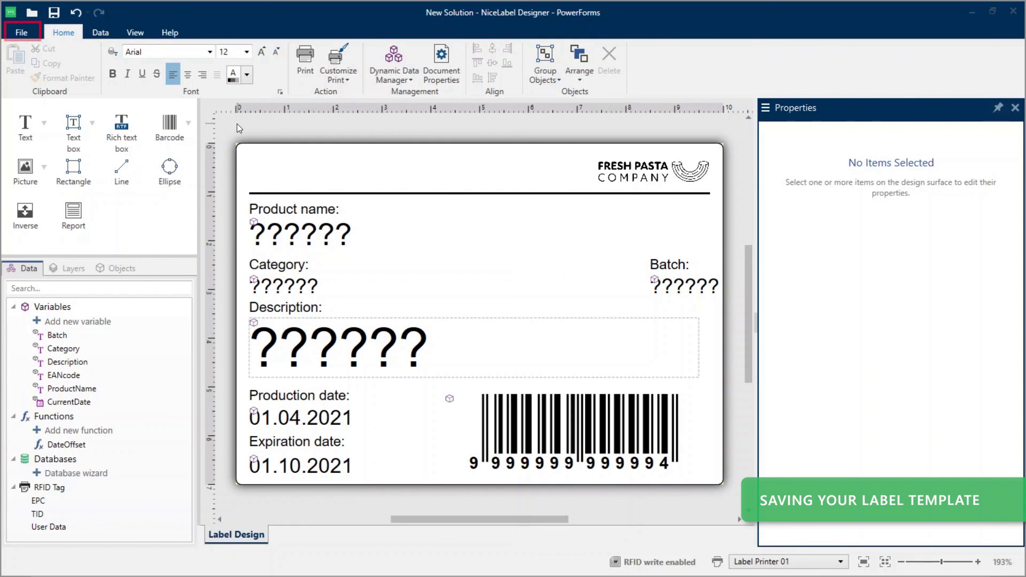
Start saving the label template as a new file, choosing Document Storage as the location
click(35, 41)
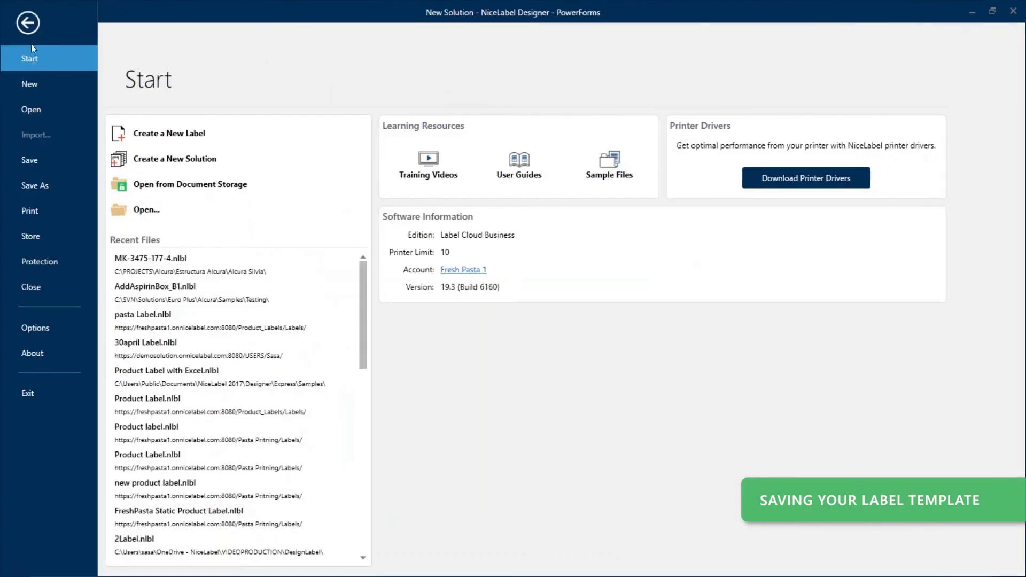
click(34, 185)
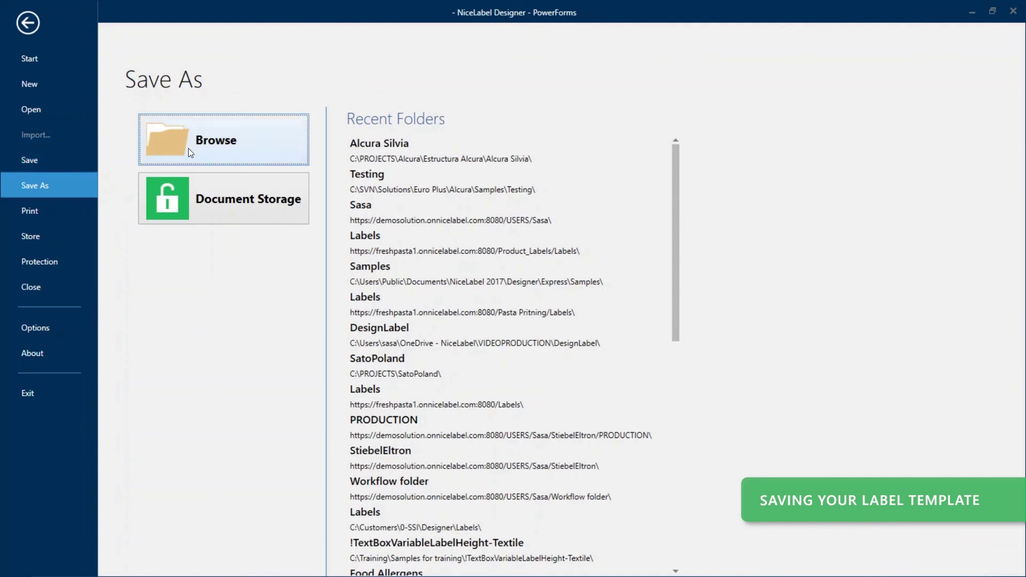
click(235, 214)
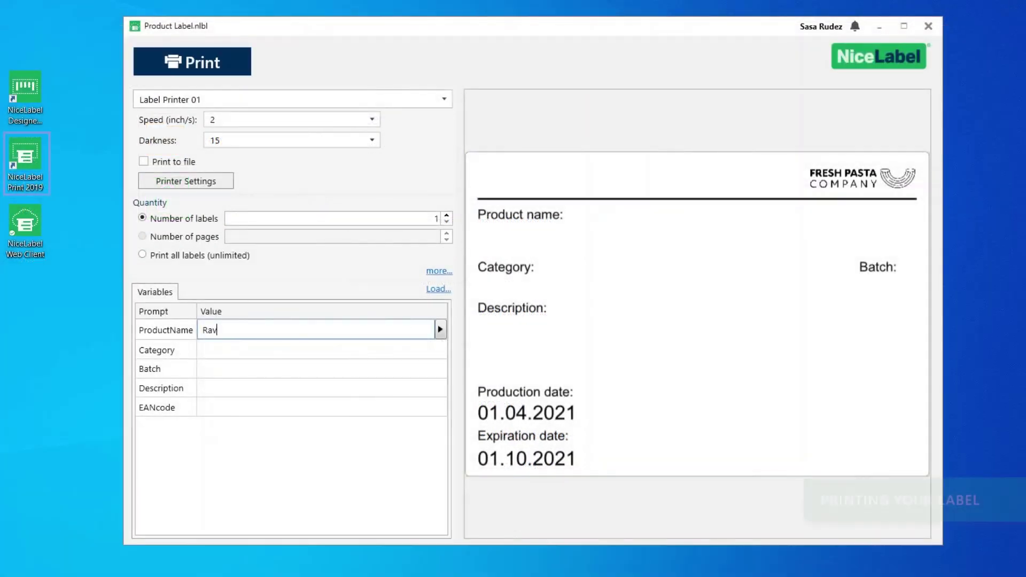
In NiceLabel Print, enter Ravioli as the product name, Stuffed pasta as the category and 123 for the batch of Product Label.nlbl
text(ioli)
key(Tab)
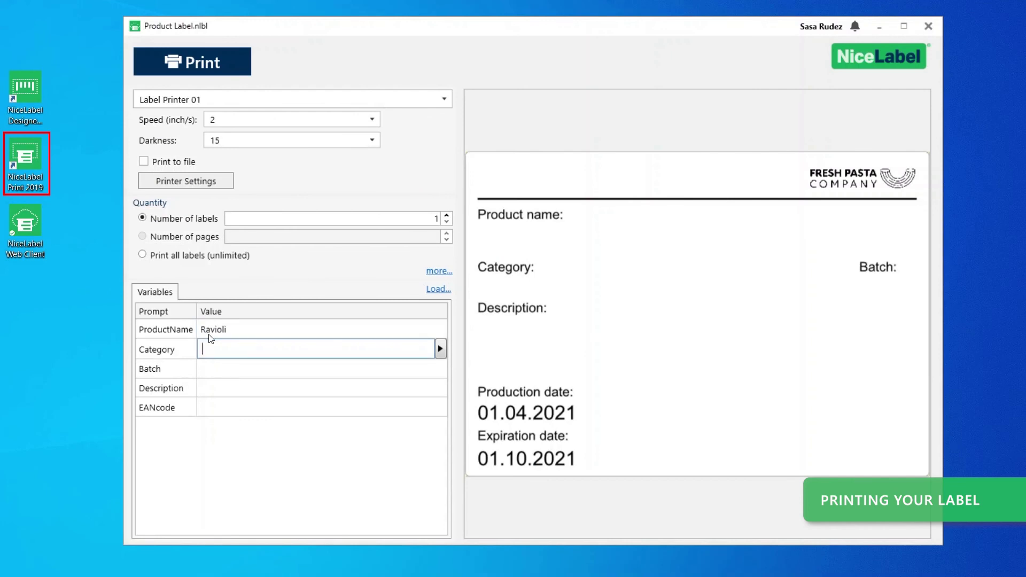
text(St)
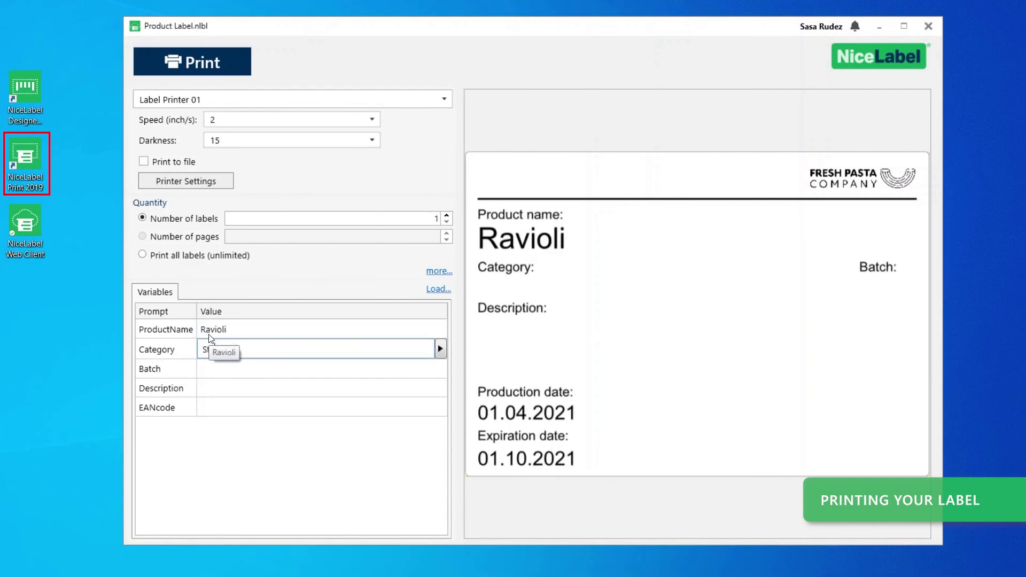
text(uffed pasta)
key(Tab)
text(123)
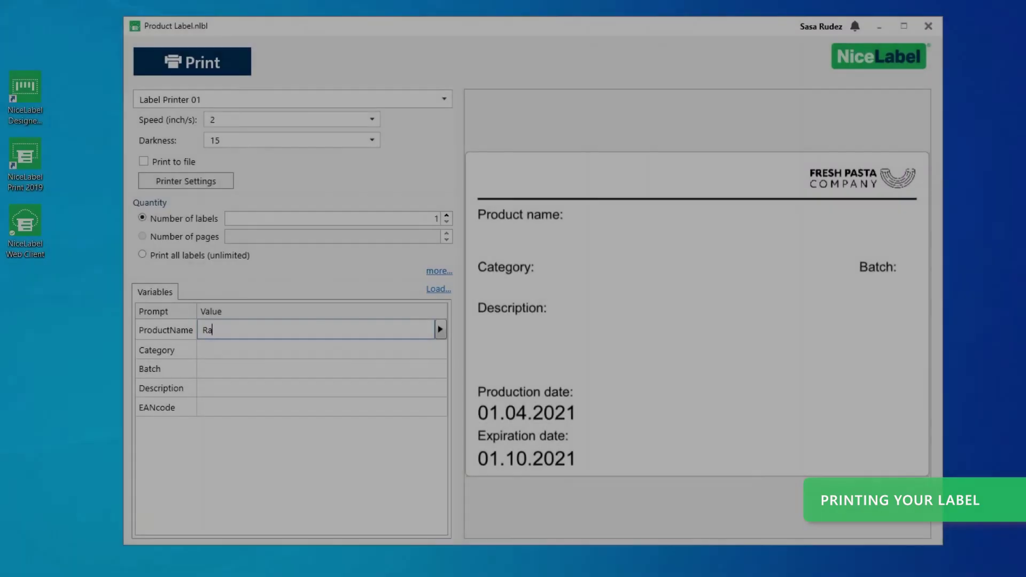
Fill in Ravioli as the product name in the print form and begin the category entry with S
text(violi)
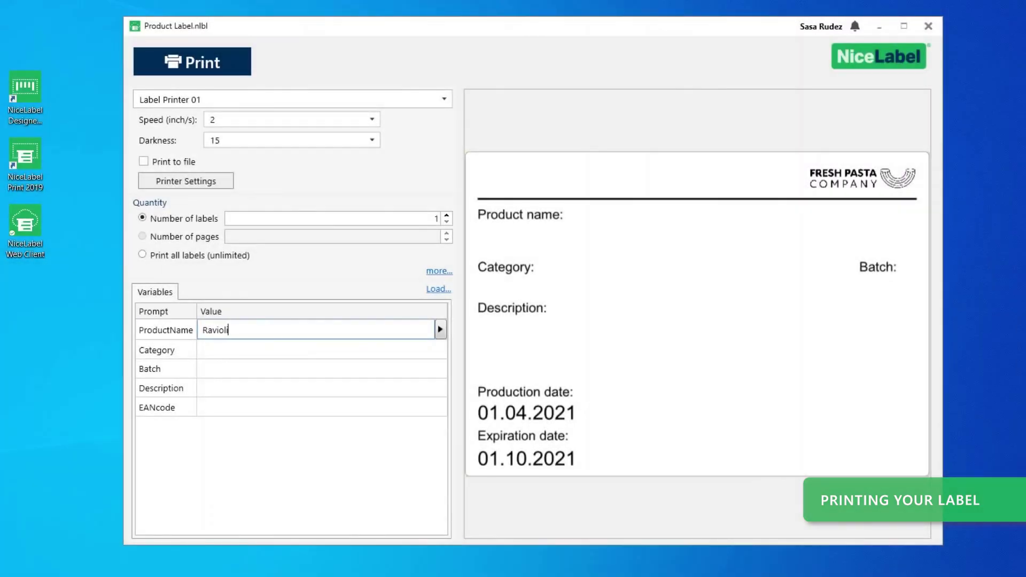
key(Tab)
text(S)
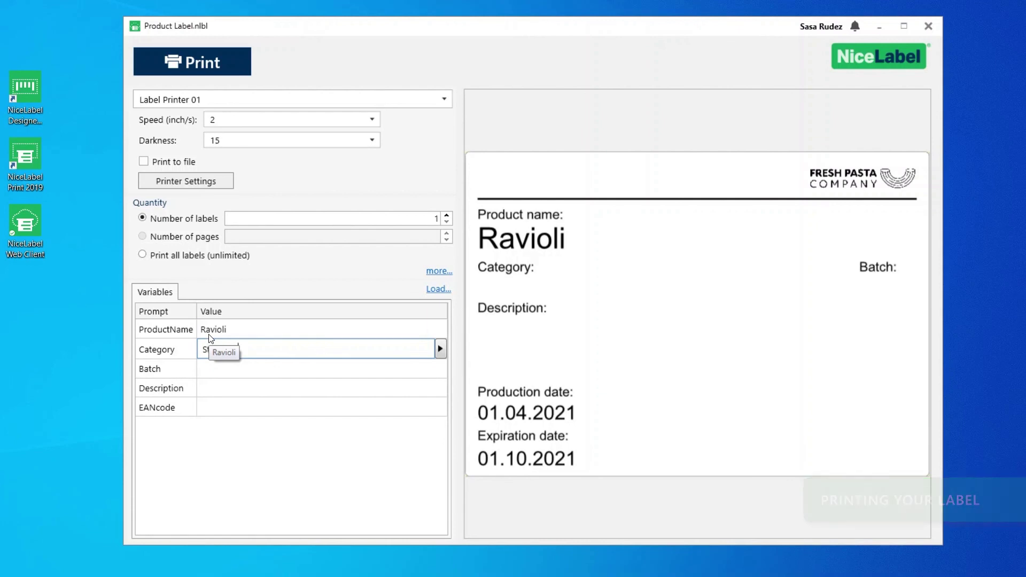